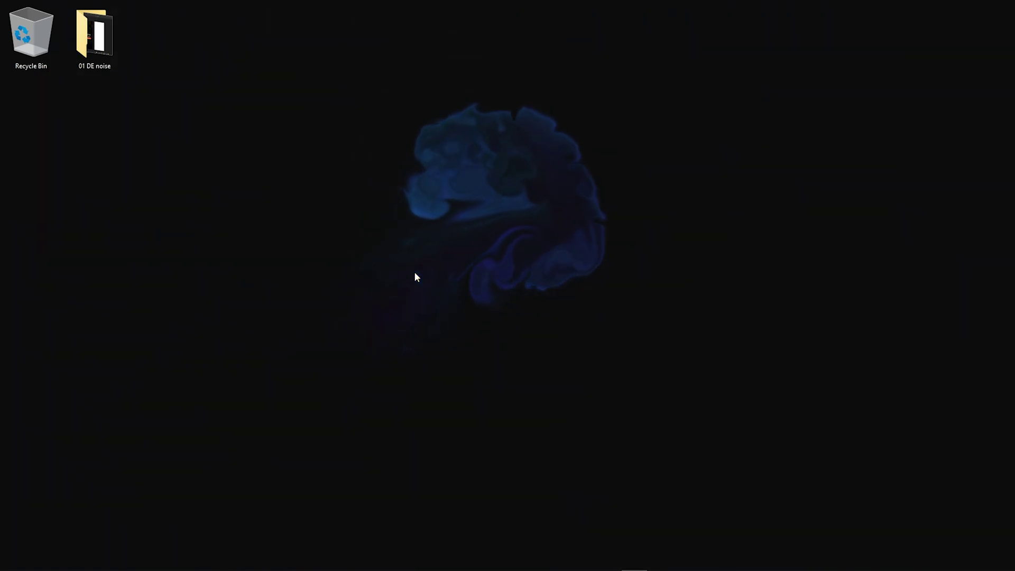
Step: Refresh the Windows desktop and launch Premiere Pro 2023 from the taskbar
right_click(415, 276)
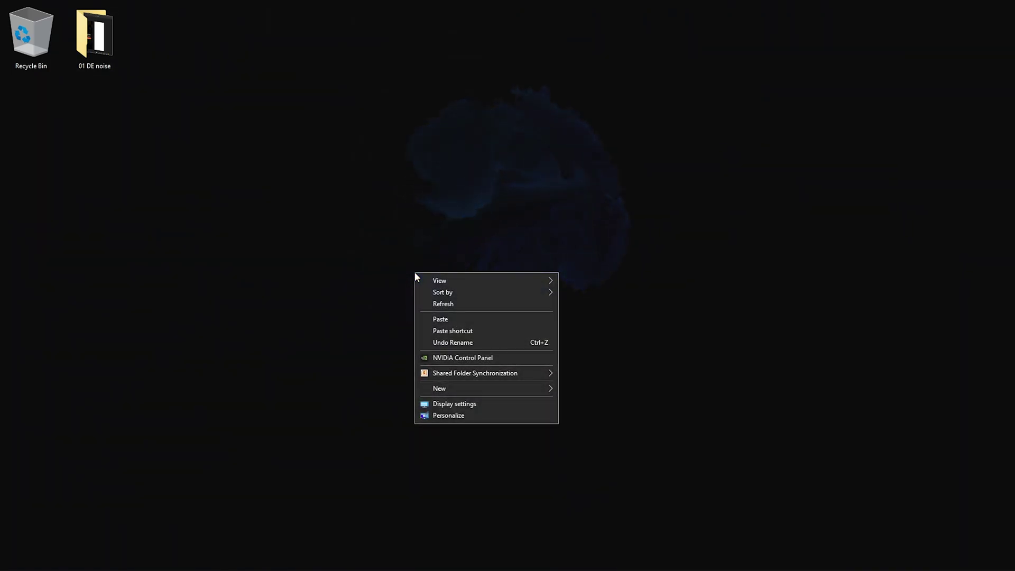
left_click(445, 307)
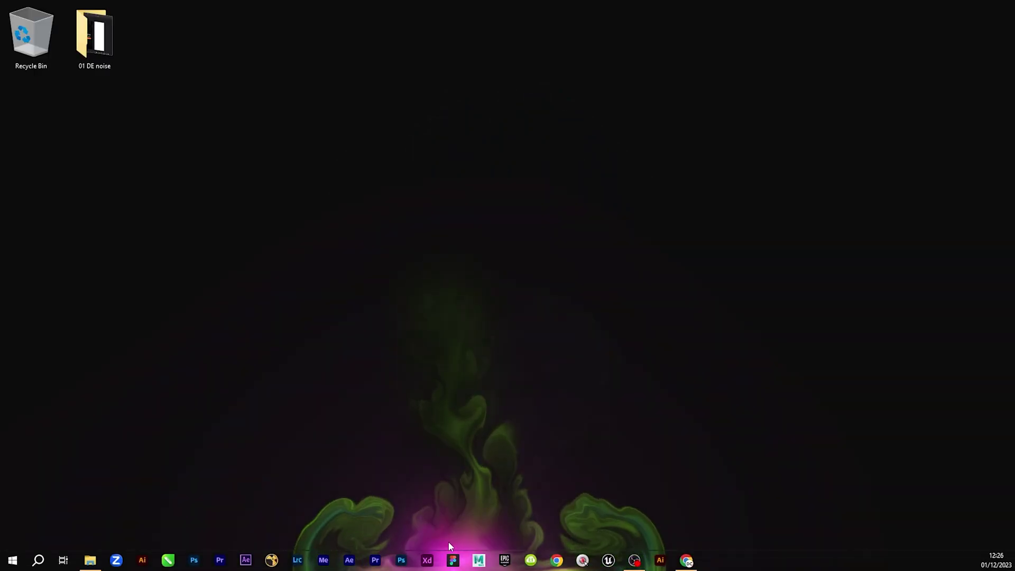
left_click(375, 561)
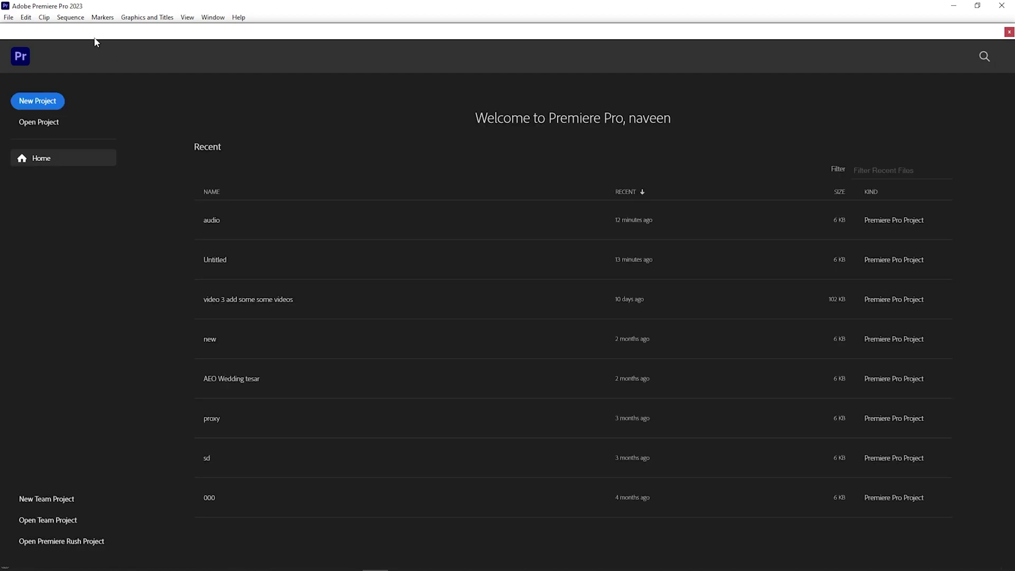
Step: Create a new Untitled project with media imported from the 01 DE noise folder
left_click(37, 106)
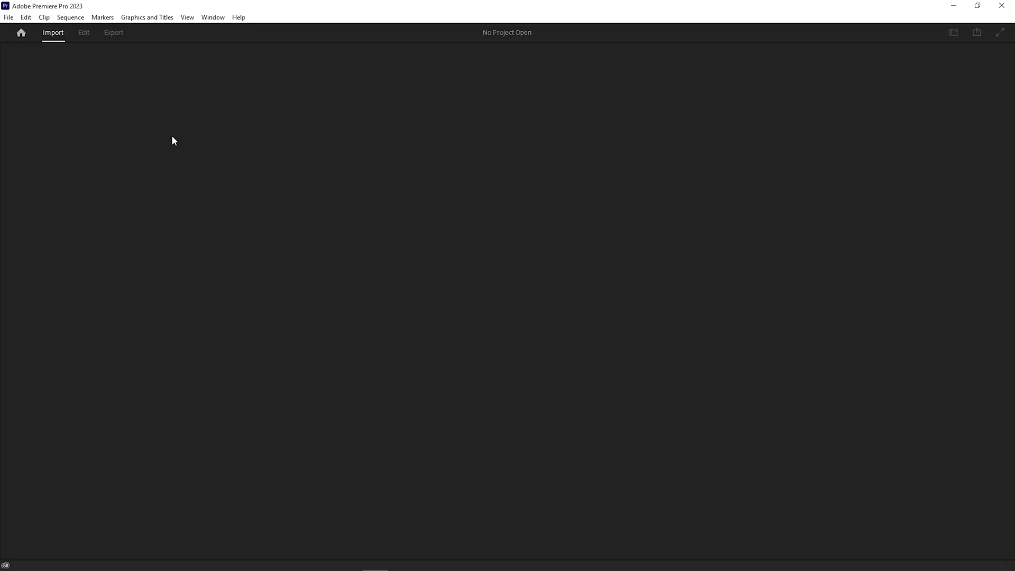
scroll(793, 448, "down", 3)
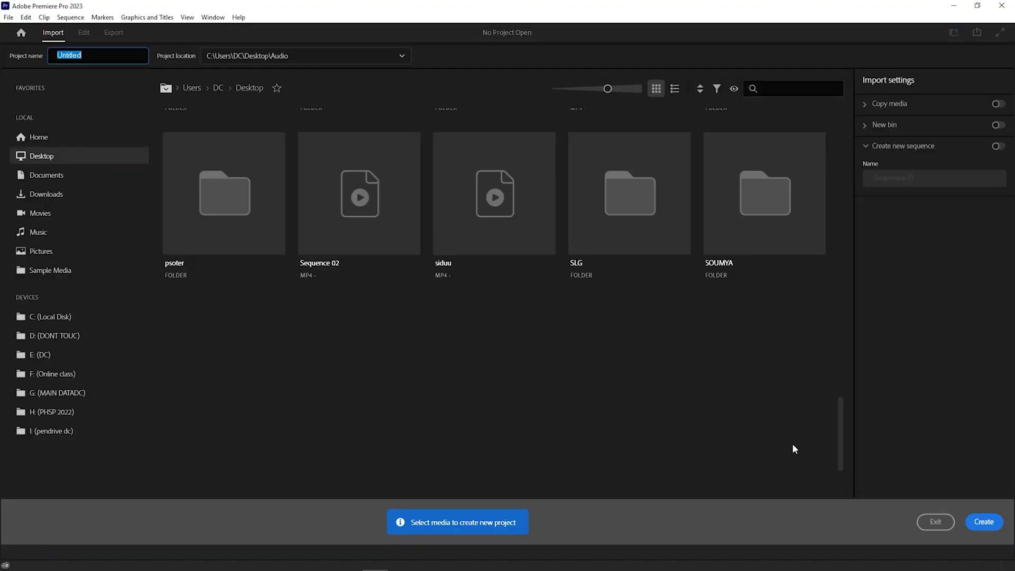
scroll(712, 394, "up", 5)
scroll(589, 324, "up", 5)
scroll(585, 321, "up", 5)
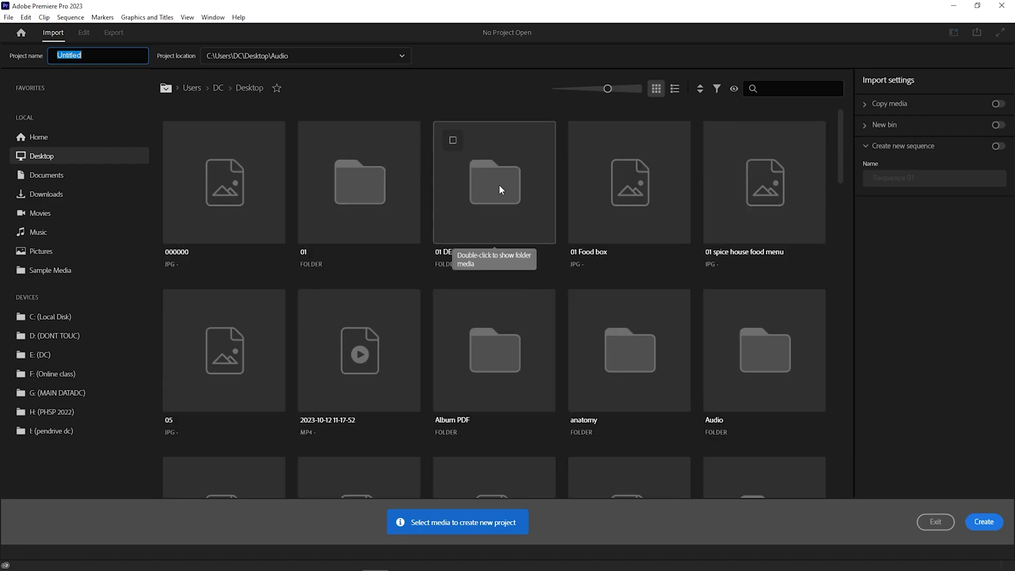
left_click(453, 141)
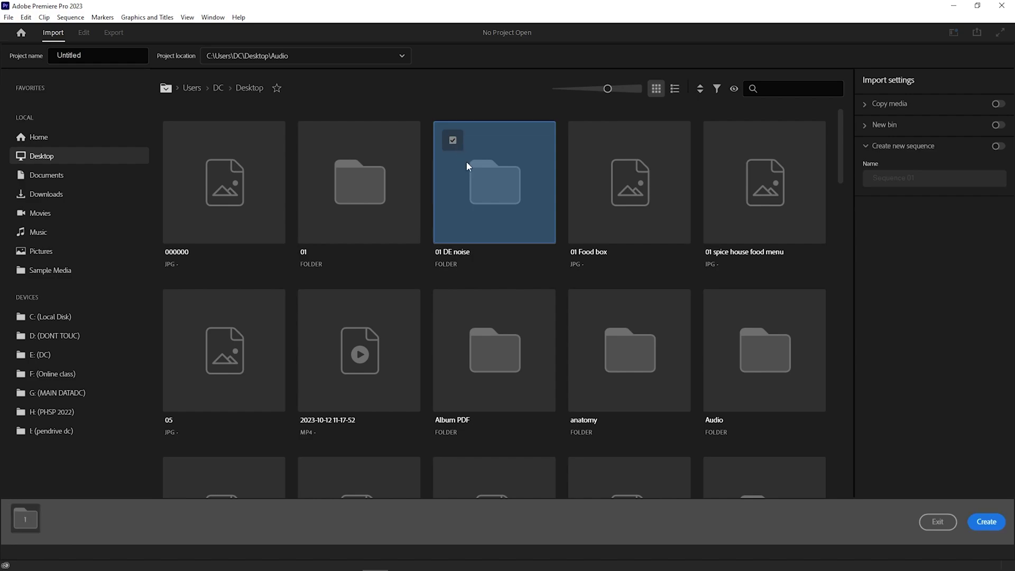
left_click(987, 523)
left_click(987, 523)
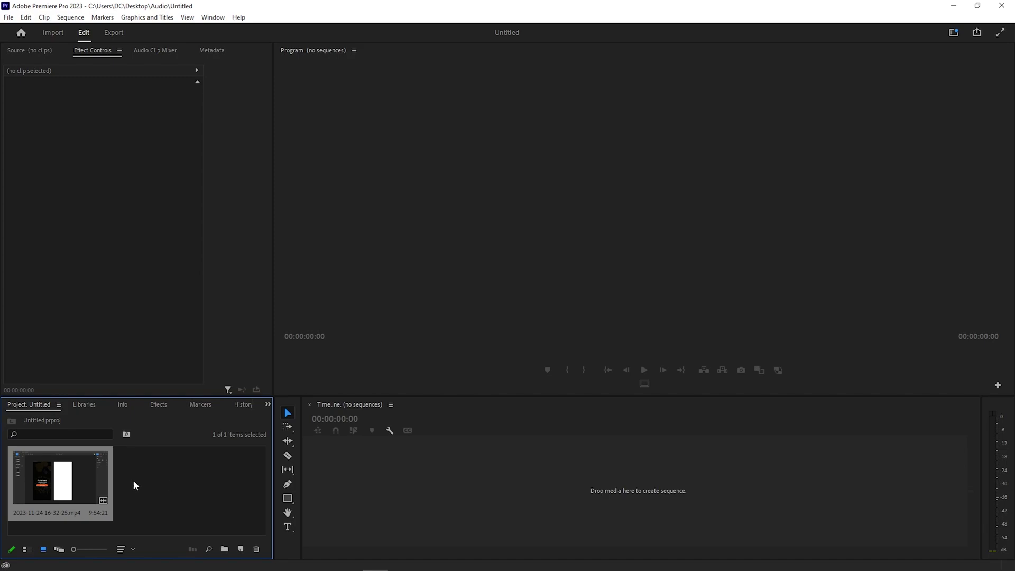
left_click_drag(63, 478, 442, 477)
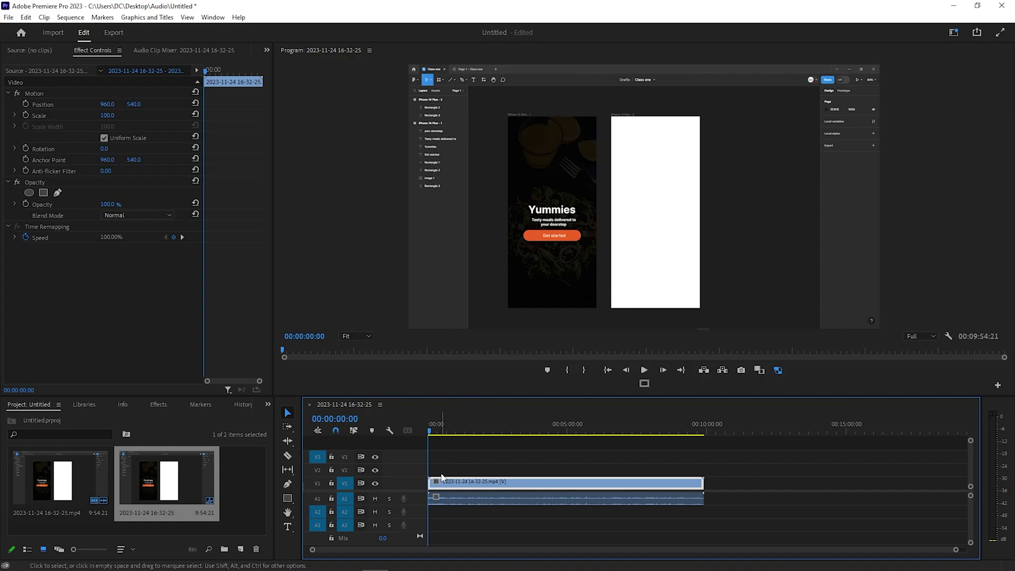
left_click_drag(465, 465, 512, 533)
Step: Unlink the clip's audio from its video and deselect both clips
right_click(521, 482)
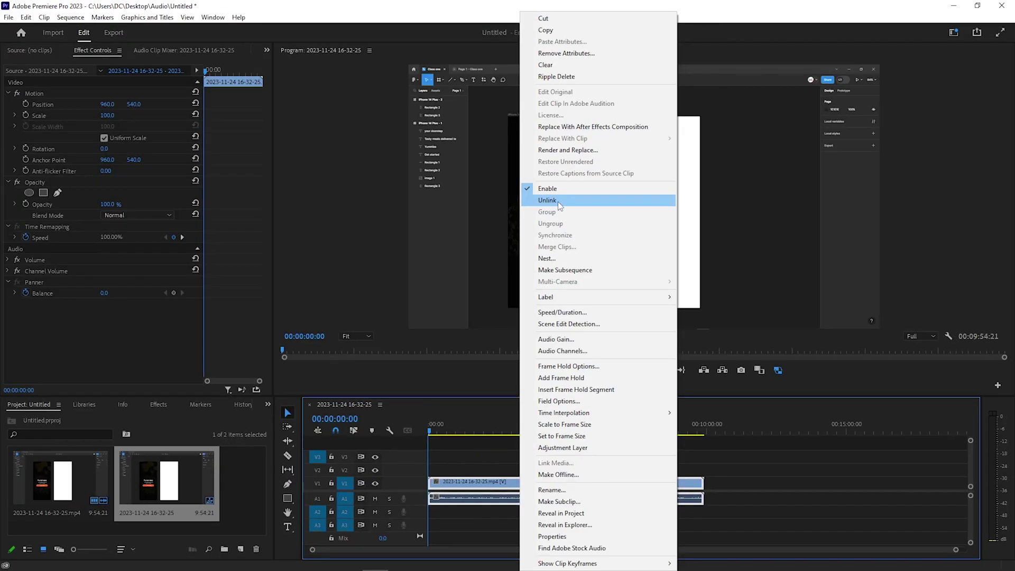
left_click(557, 202)
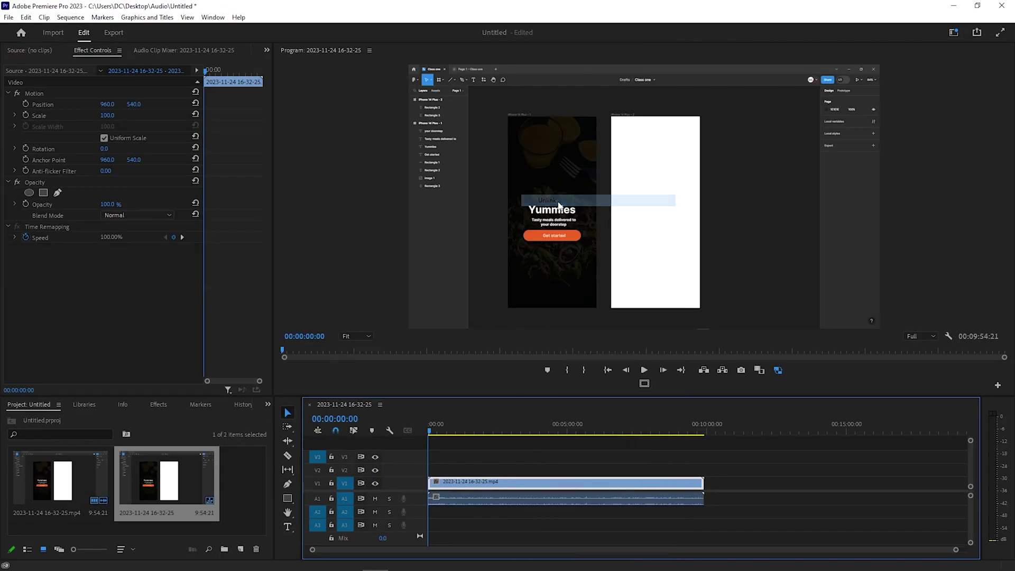
left_click(760, 492)
Step: Expand Video 1 and Audio 1, zoom the timeline to minute steps, and enlarge the panel and Audio 1 track
double_click(408, 506)
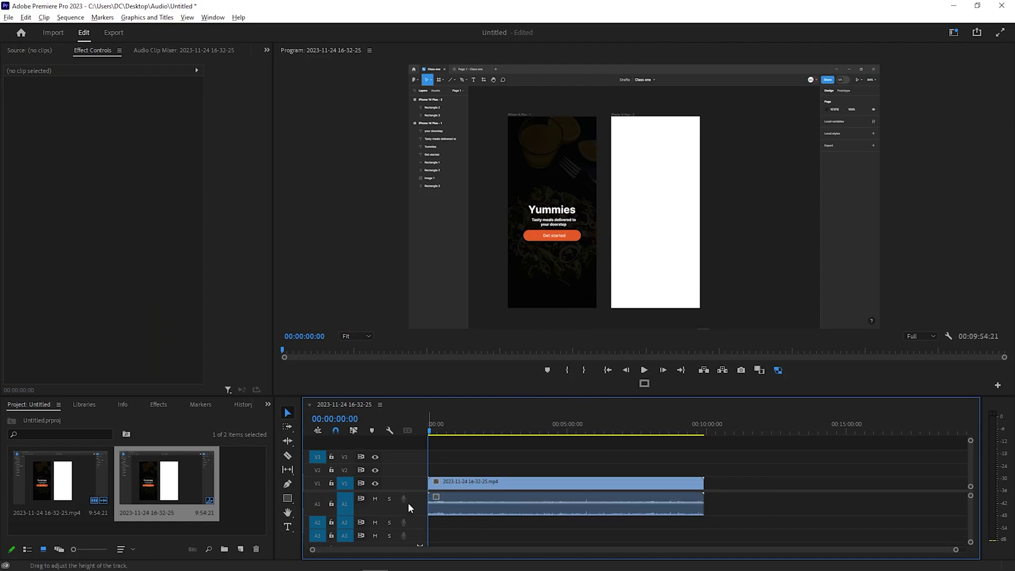
double_click(408, 482)
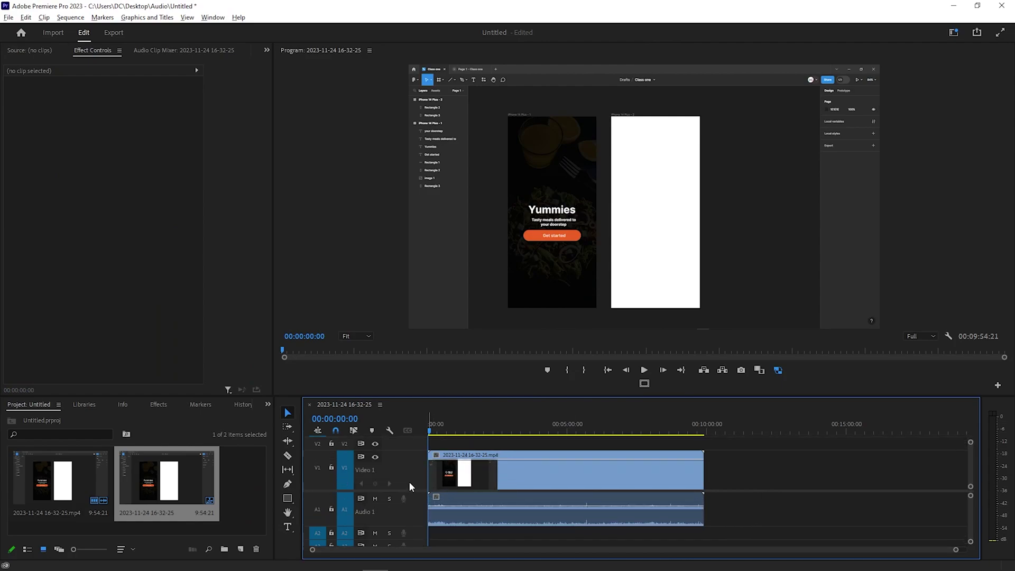
left_click_drag(955, 550, 726, 568)
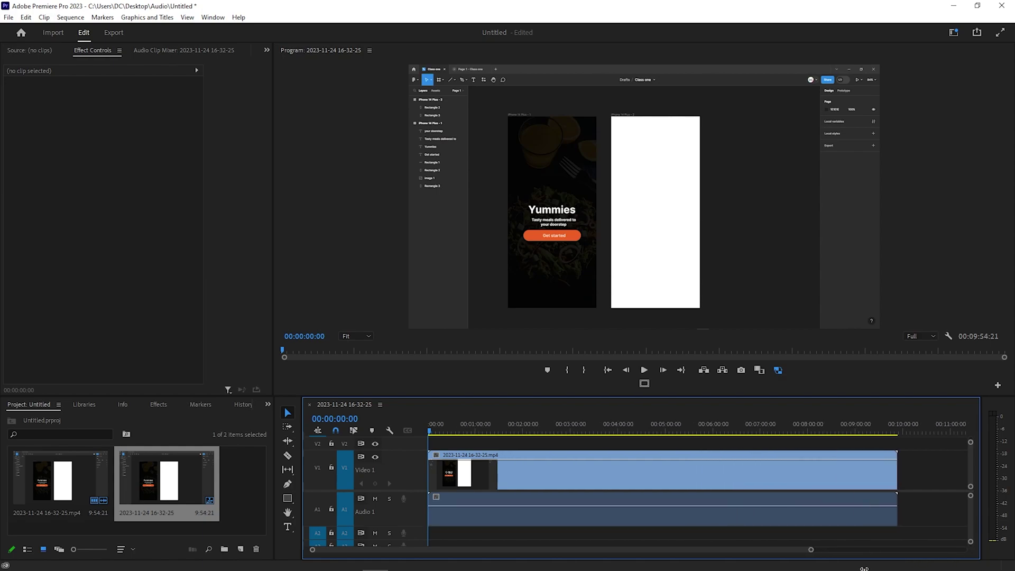
key("alt")
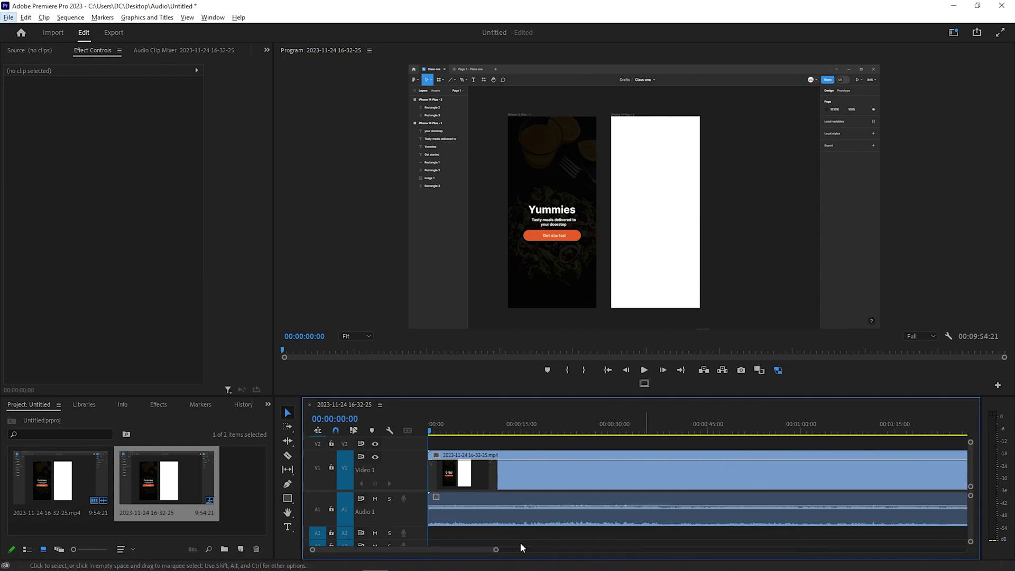
left_click_drag(499, 552, 731, 550)
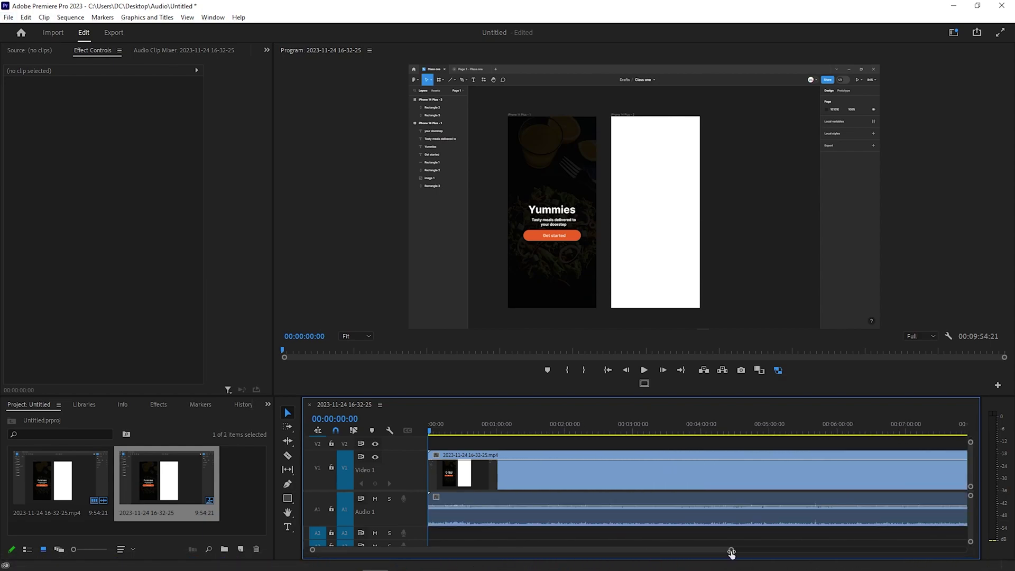
left_click_drag(467, 396, 466, 248)
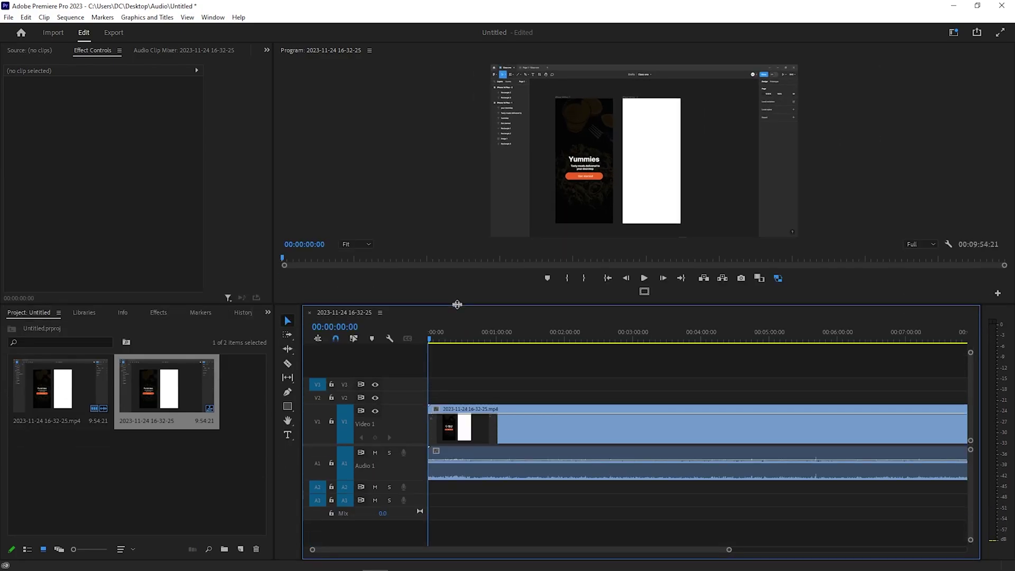
left_click_drag(415, 446, 415, 509)
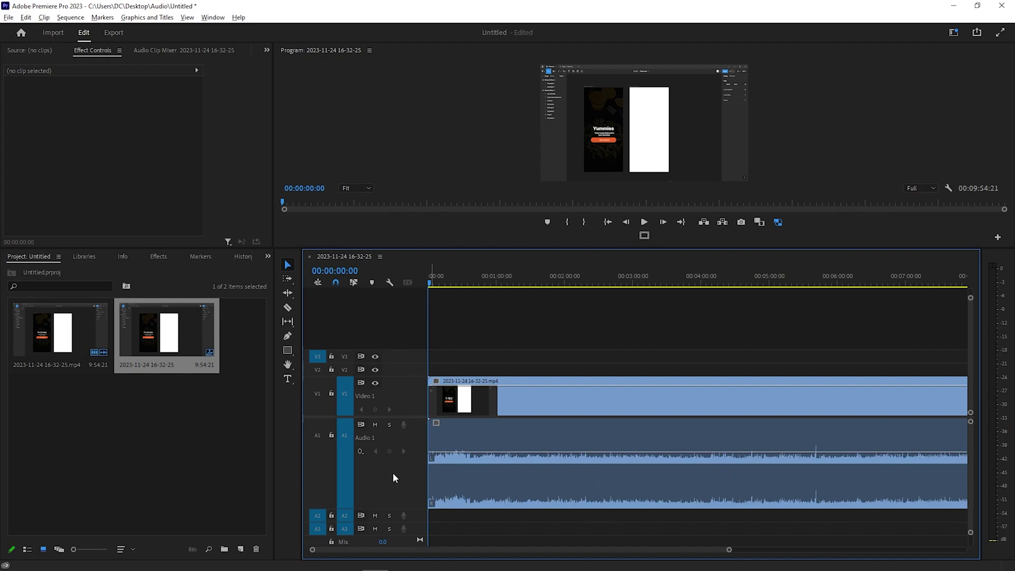
Step: Play the first few seconds of the sequence and stop
scroll(393, 477, "down", 1)
scroll(392, 473, "down", 1)
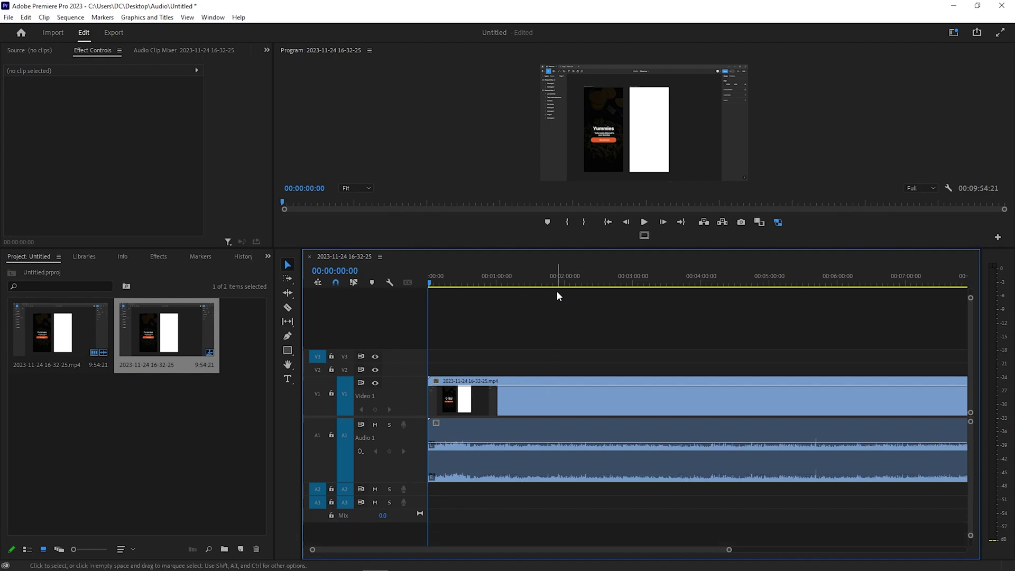
key("space")
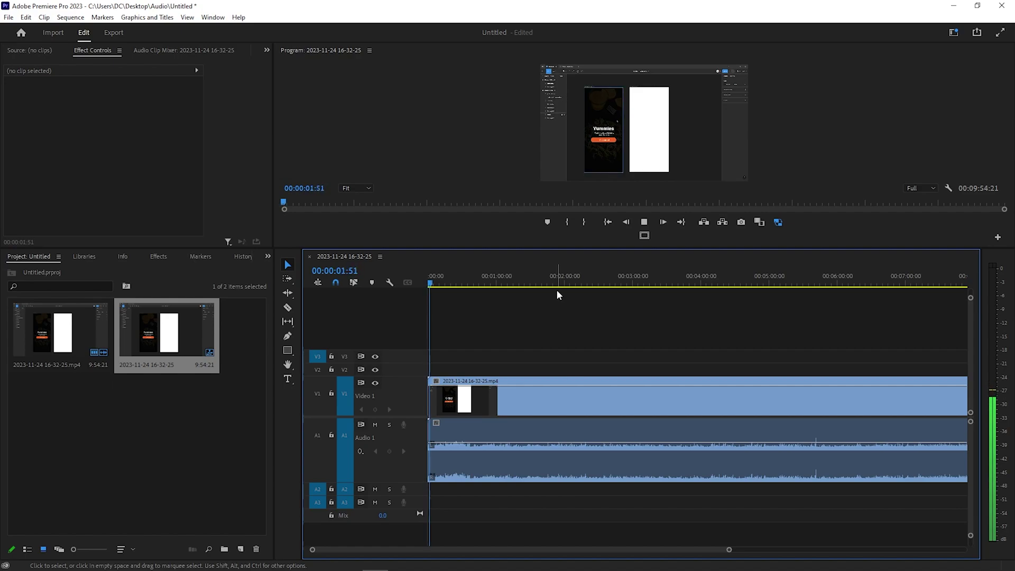
key("space")
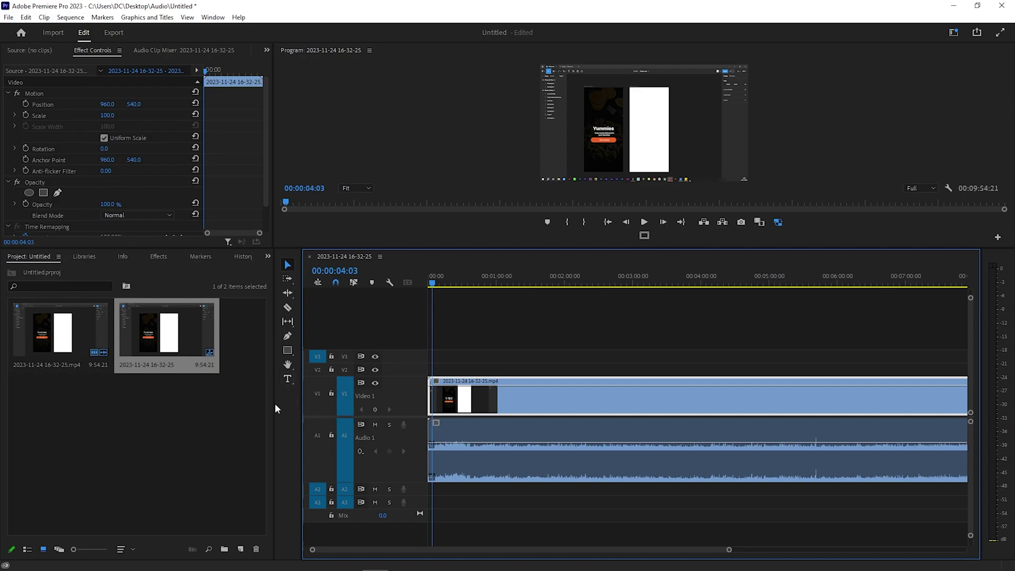
Step: Narrow the Project and Tools panels to widen the timeline, then select the audio clip
left_click_drag(274, 405, 194, 406)
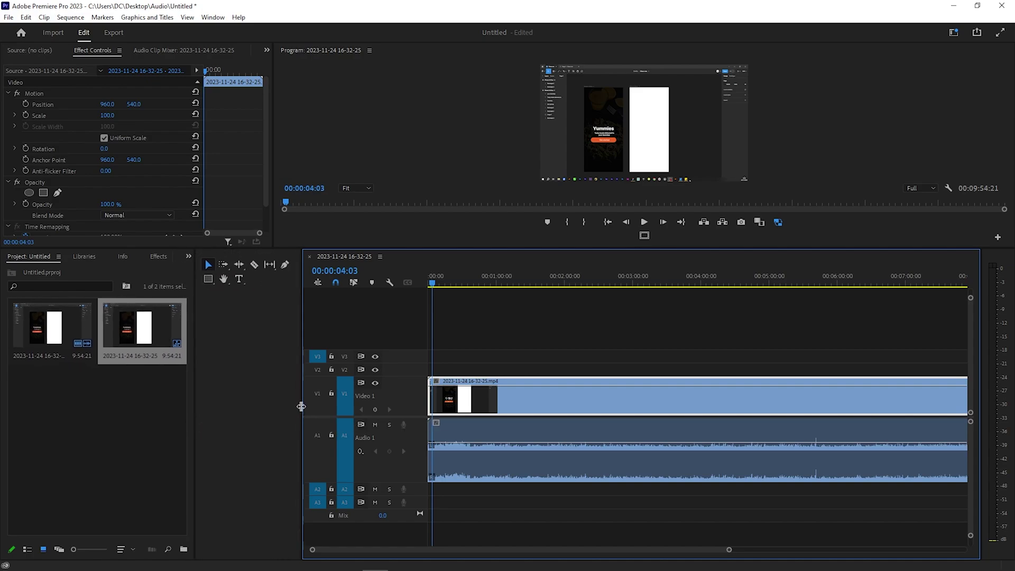
left_click_drag(302, 405, 215, 406)
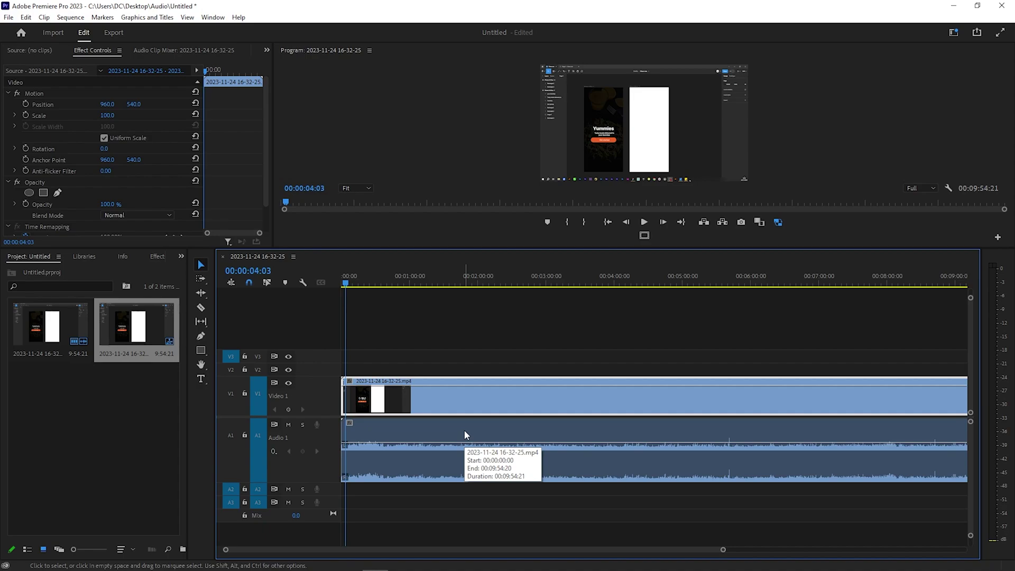
left_click(465, 431)
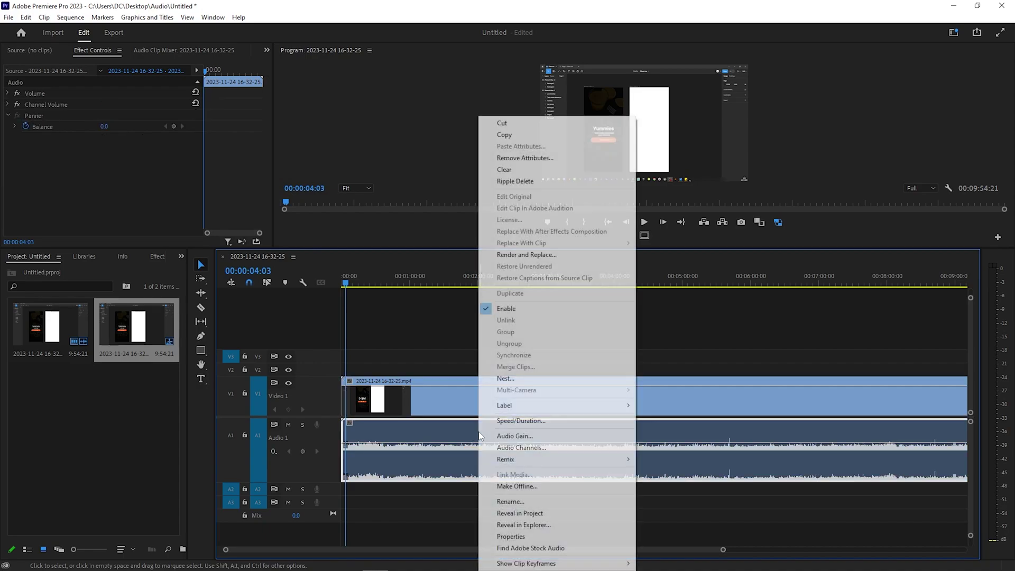
right_click(477, 430)
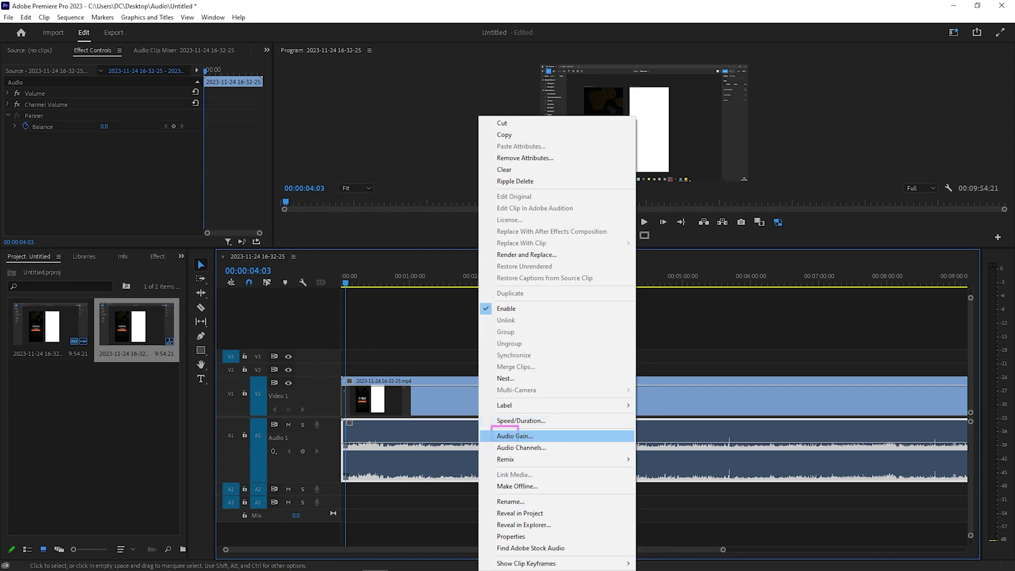
left_click_drag(491, 426, 575, 443)
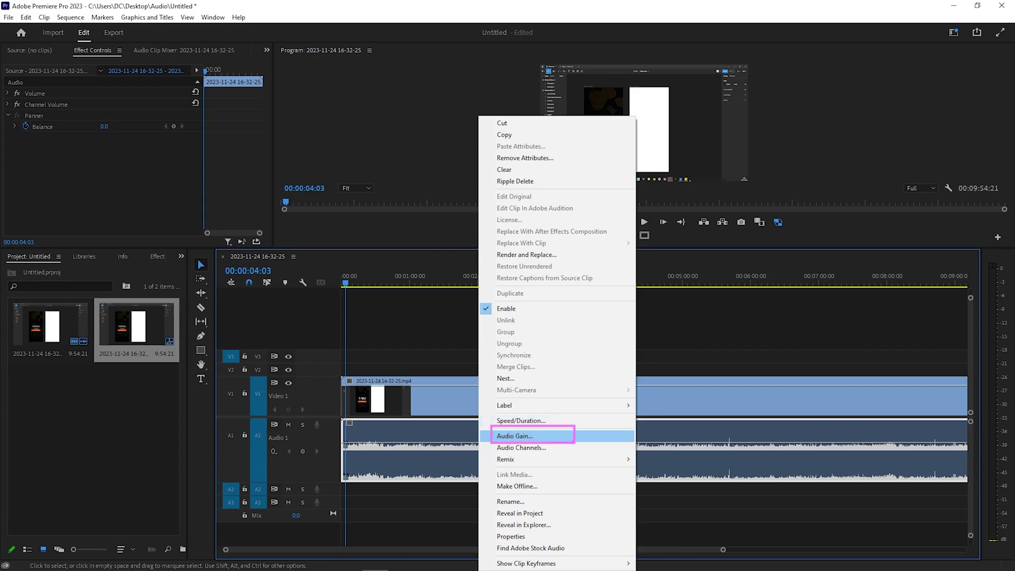
left_click(521, 420)
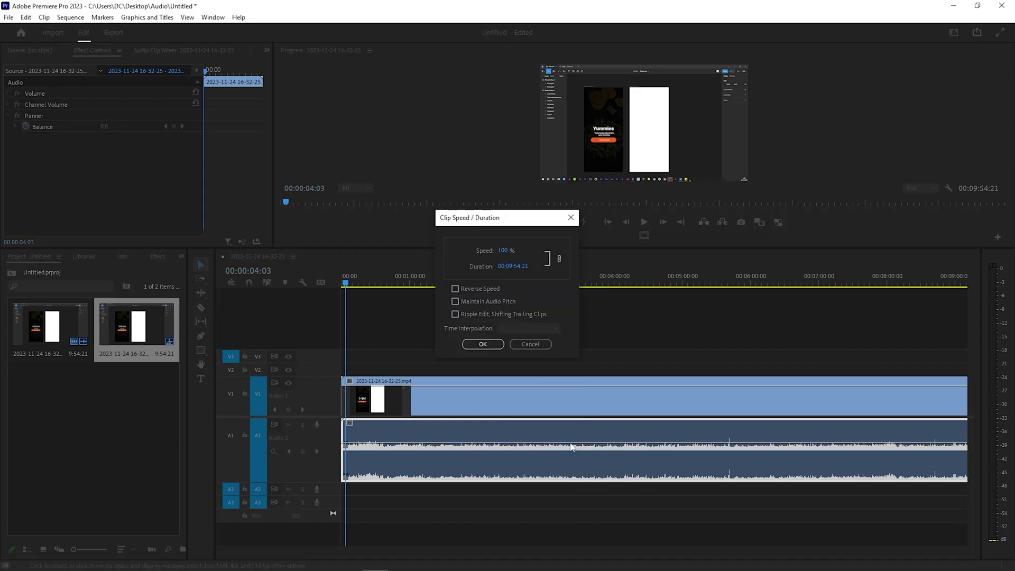
left_click(540, 344)
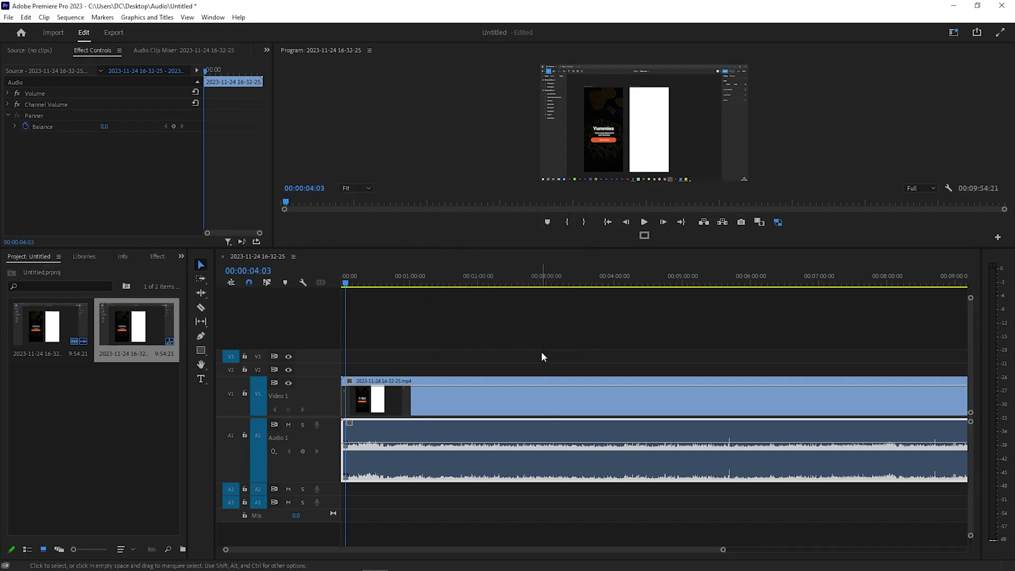
Step: Adjust the audio clip's gain by 6 dB, then -5 dB, then 15 dB
right_click(548, 436)
left_click(596, 435)
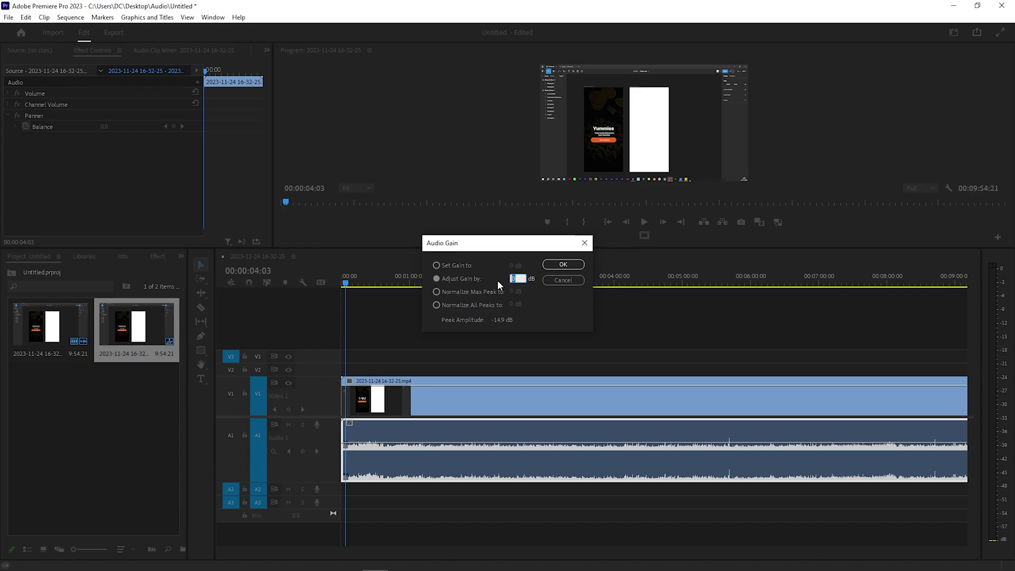
type("6")
key("Return")
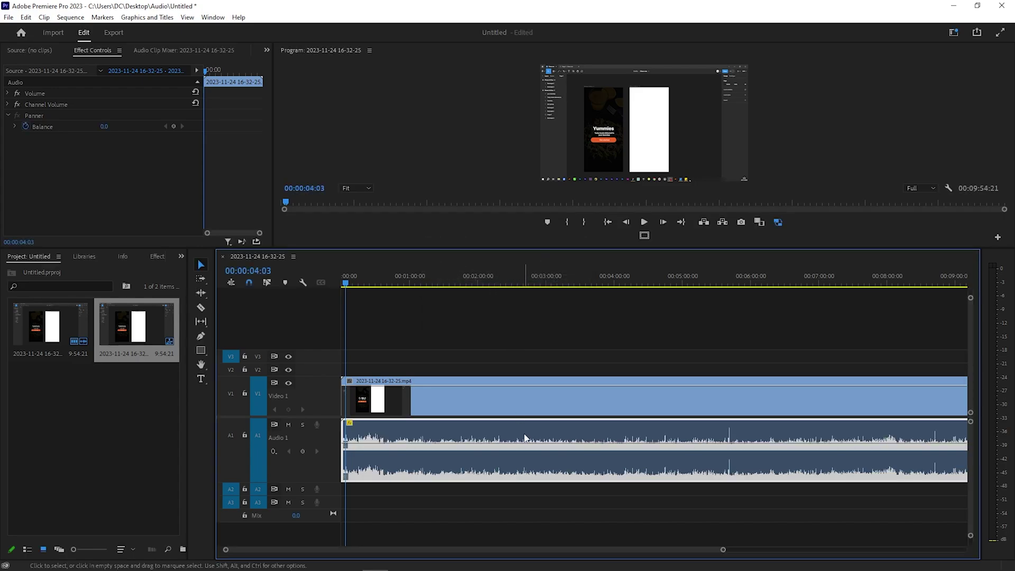
right_click(526, 439)
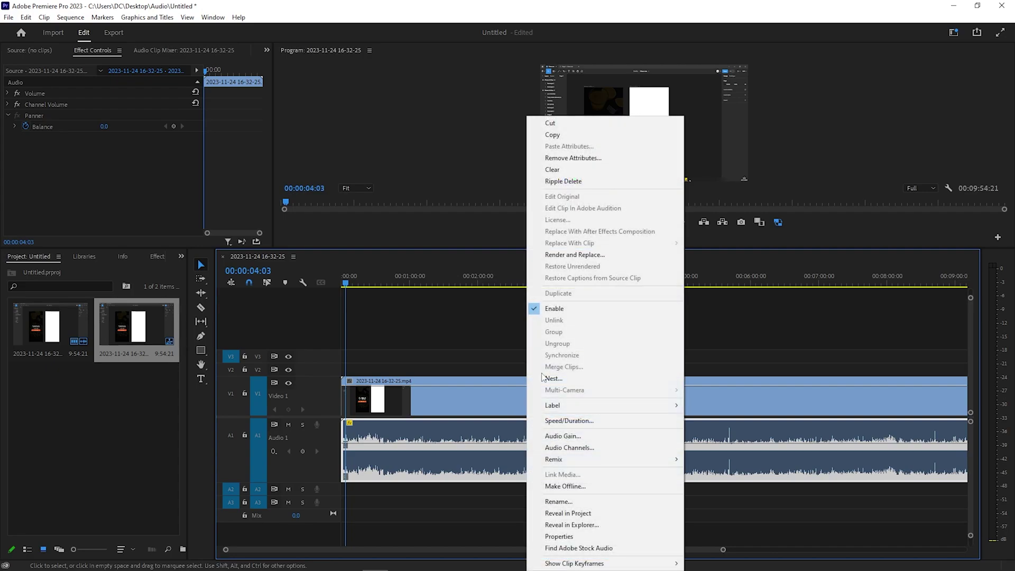
left_click(563, 436)
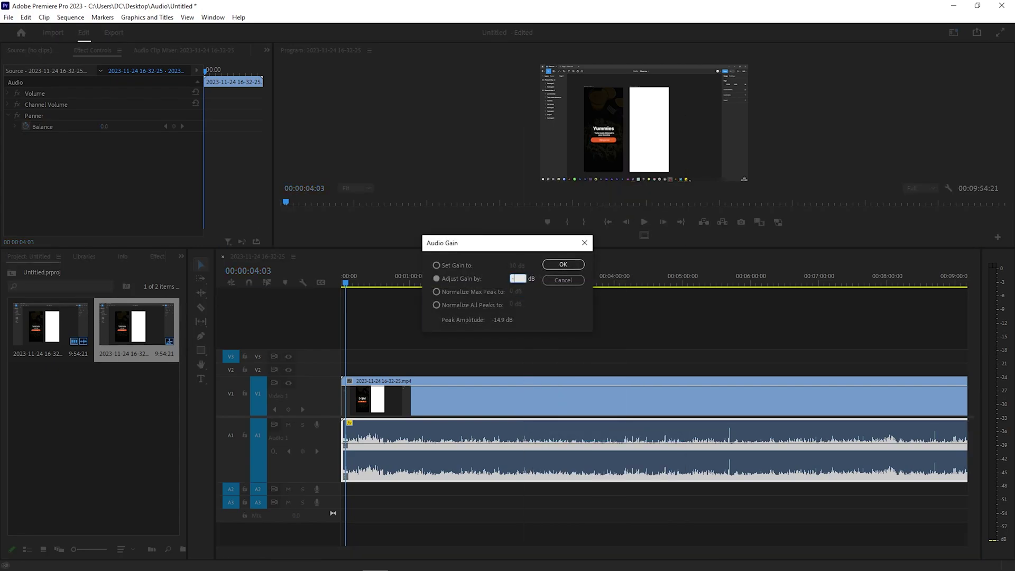
key("Return")
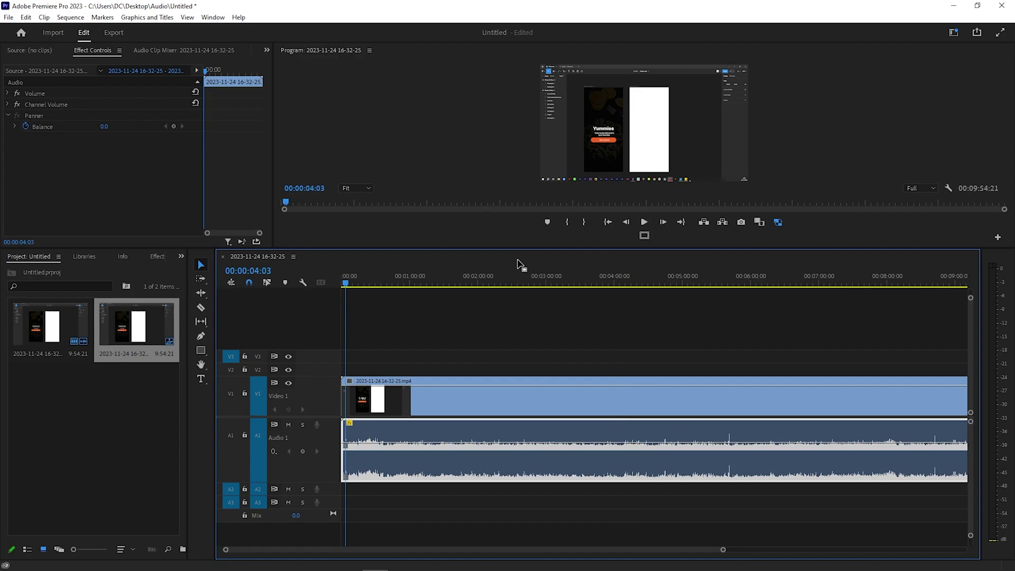
right_click(492, 447)
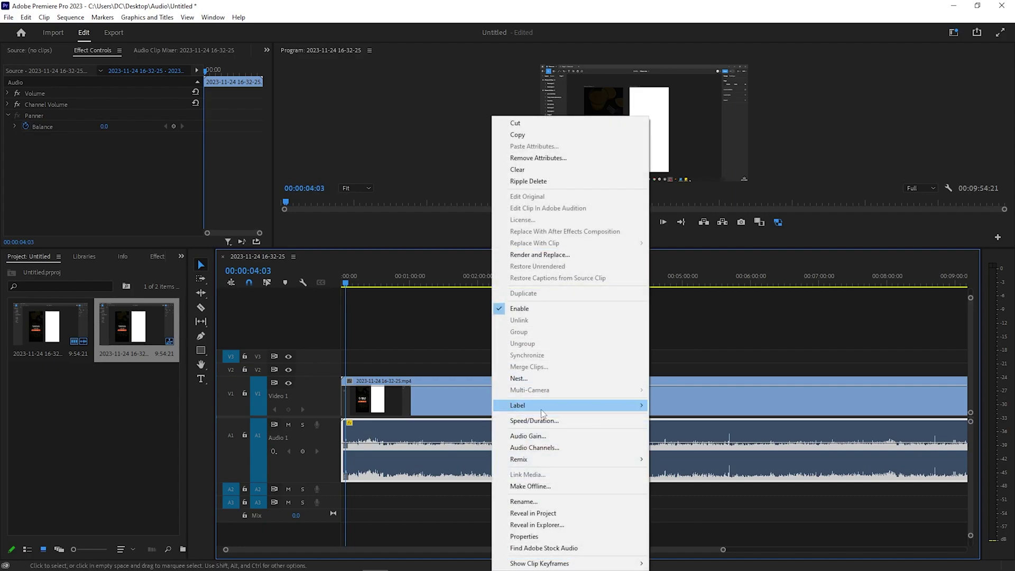
left_click(548, 435)
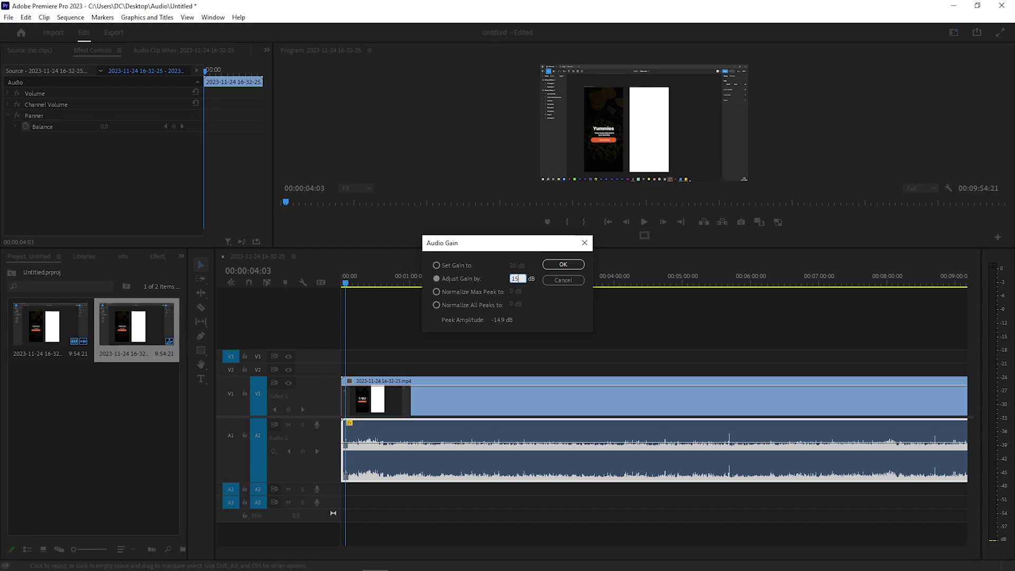
key("Return")
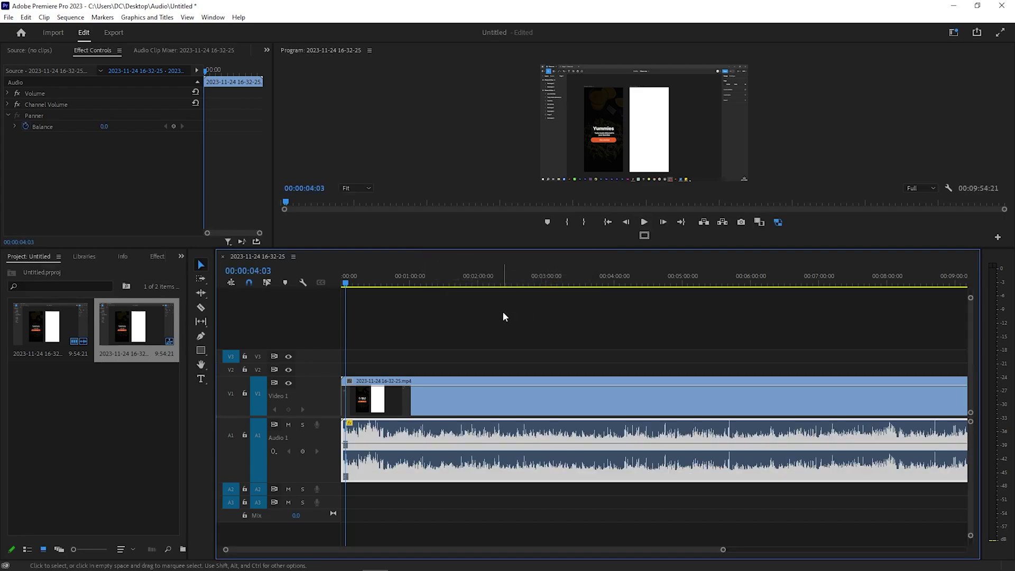
Step: Play the gain-boosted audio and stop at 00:00:14:34
key("space")
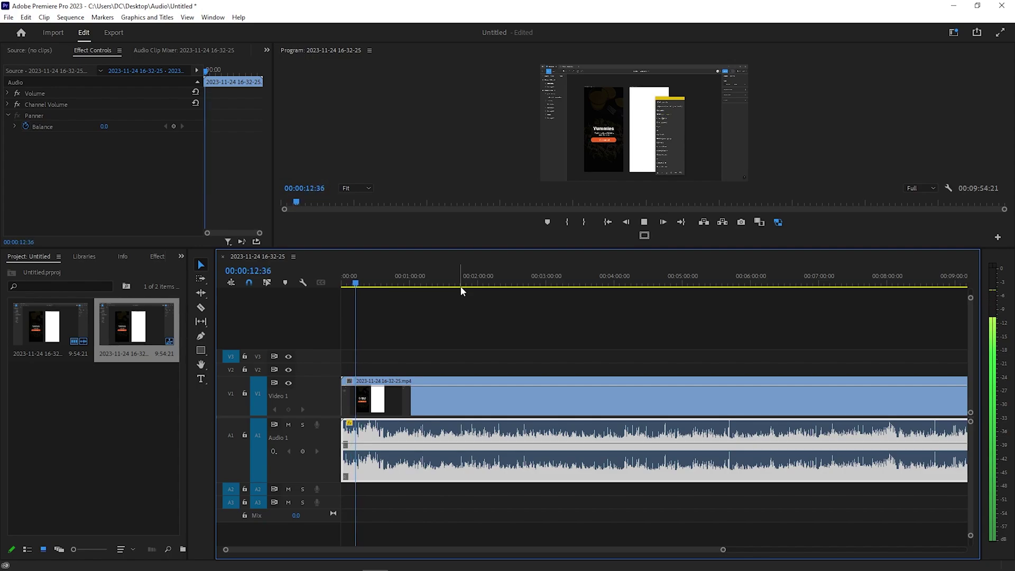
key("space")
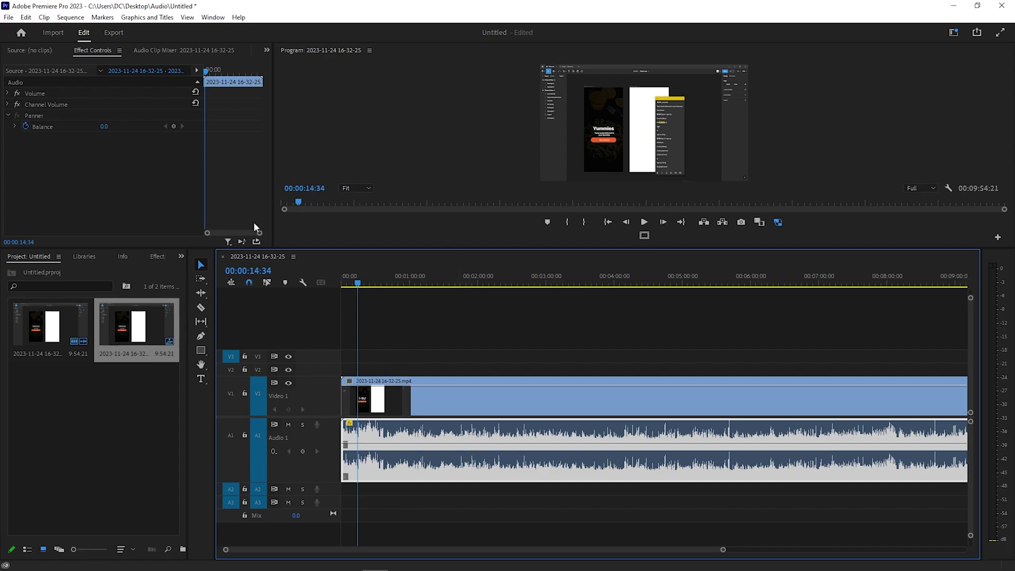
Step: Search Effects for 'noise' and drag Noise Reduction/Restoration > DeNoise onto the A1 clip
left_click(157, 258)
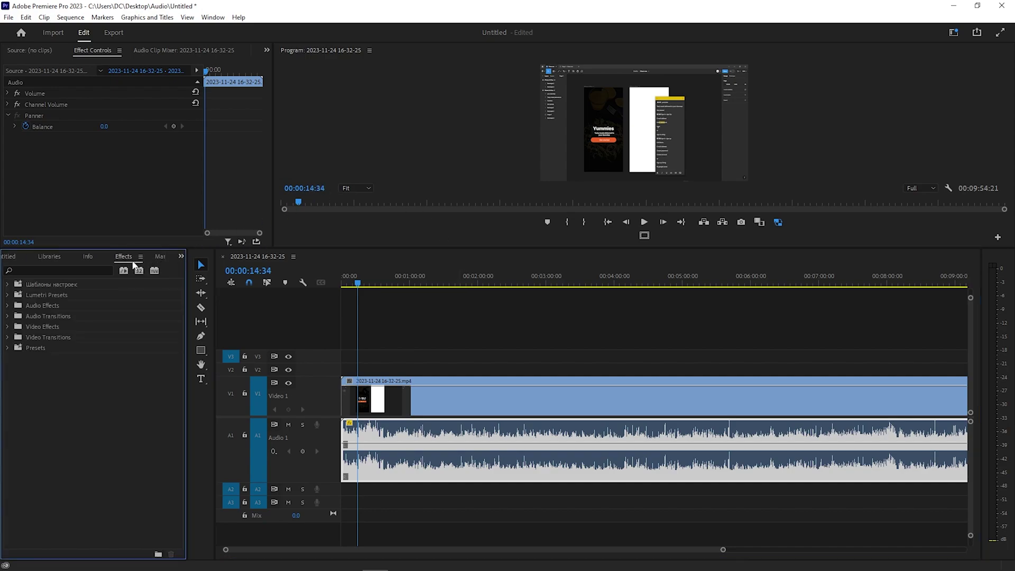
left_click_drag(102, 244, 149, 267)
left_click(57, 272)
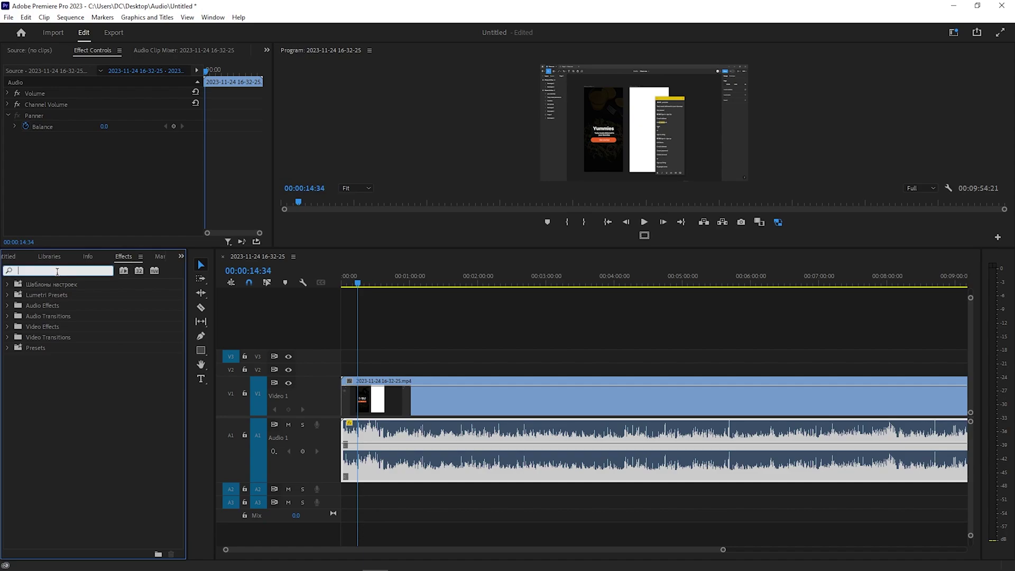
type("noise")
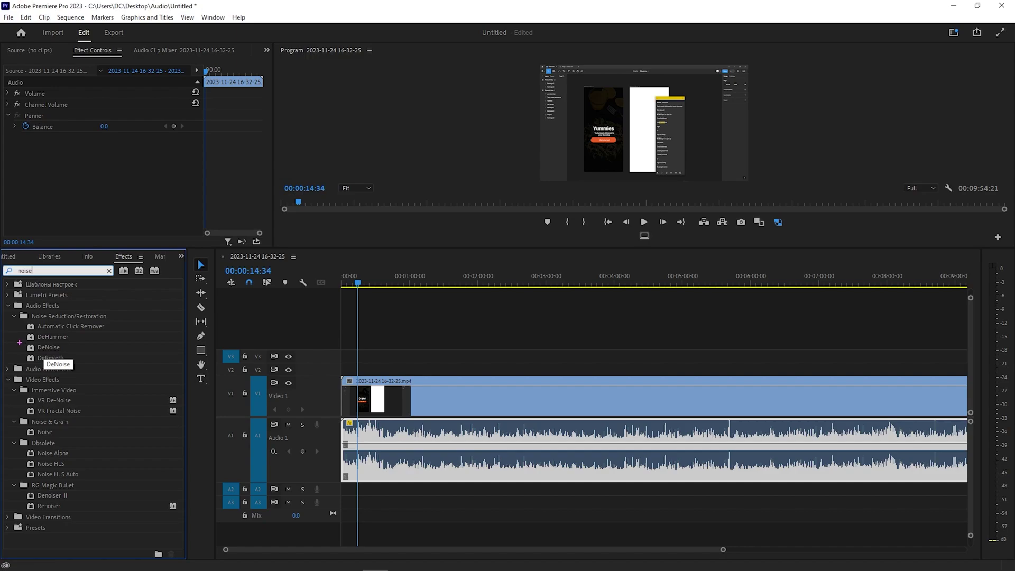
left_click_drag(19, 343, 62, 357)
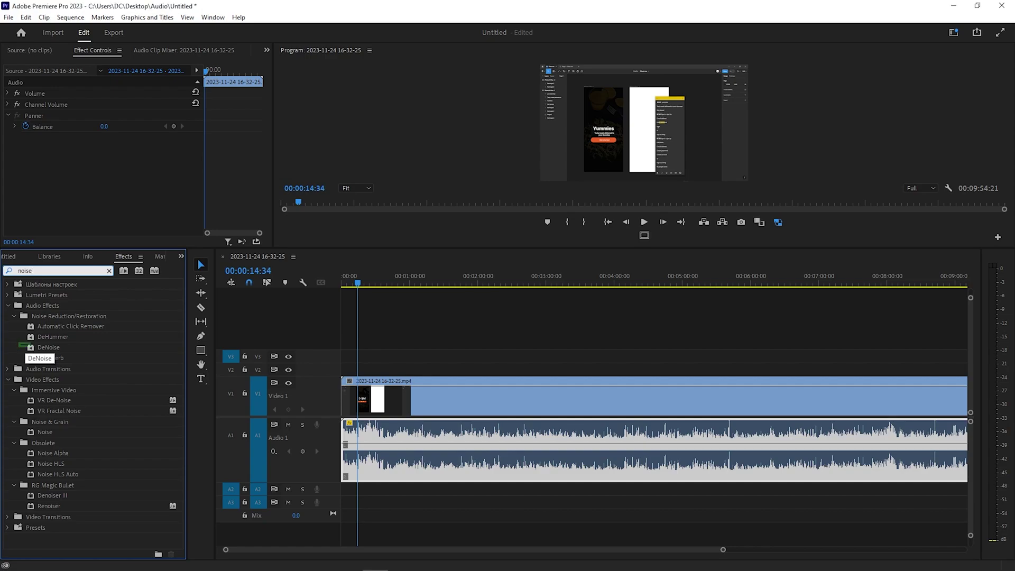
left_click_drag(18, 342, 72, 355)
left_click_drag(41, 347, 482, 463)
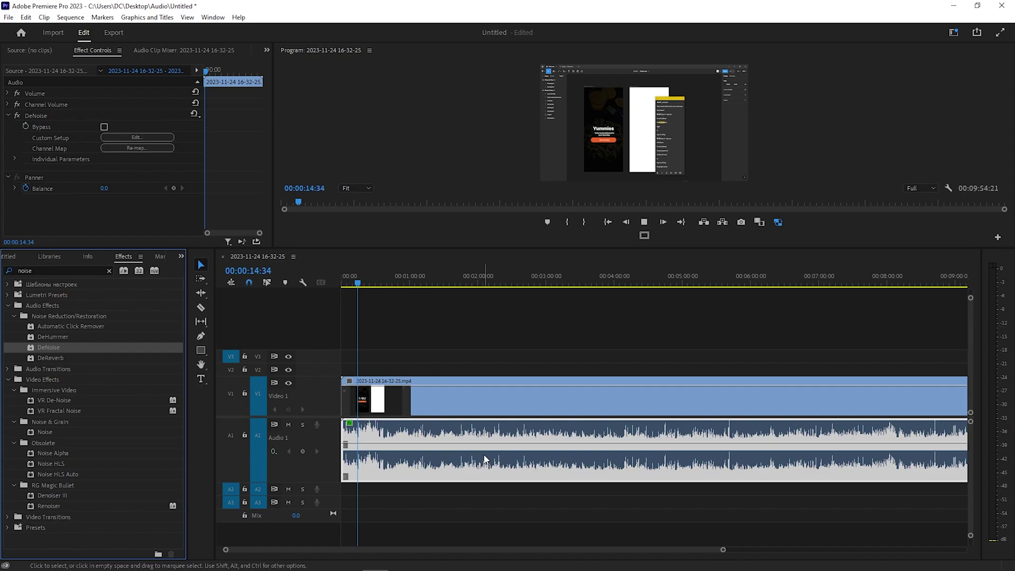
Step: Play the clip with DeNoise on, off, then on again, stopping at 00:00:37:49
key("space")
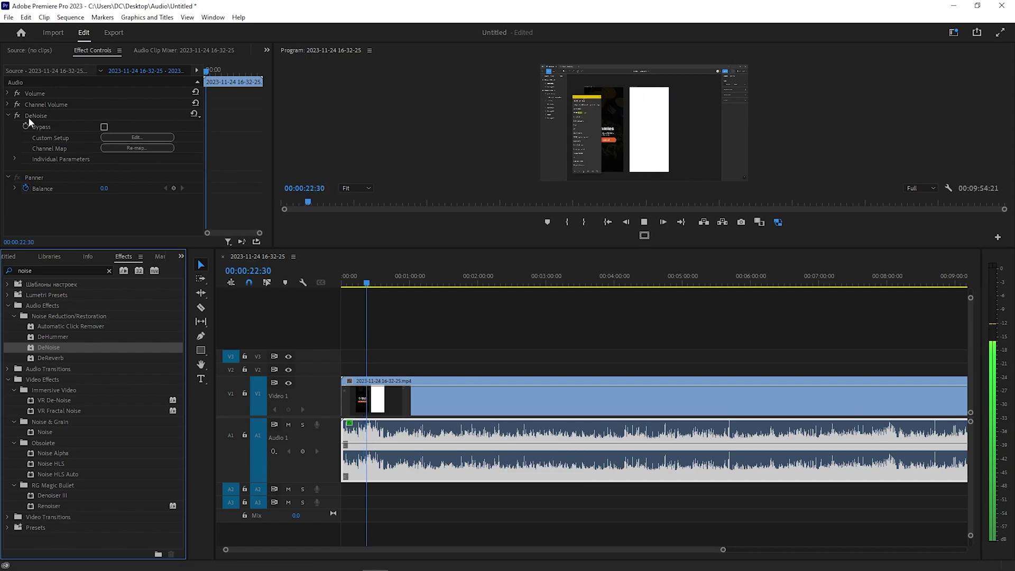
key("space")
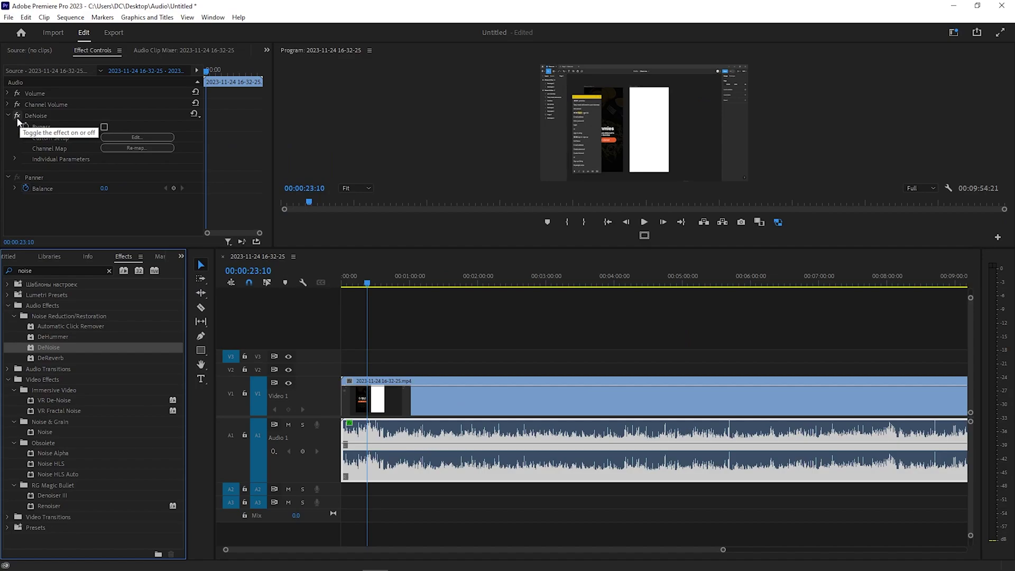
left_click(18, 117)
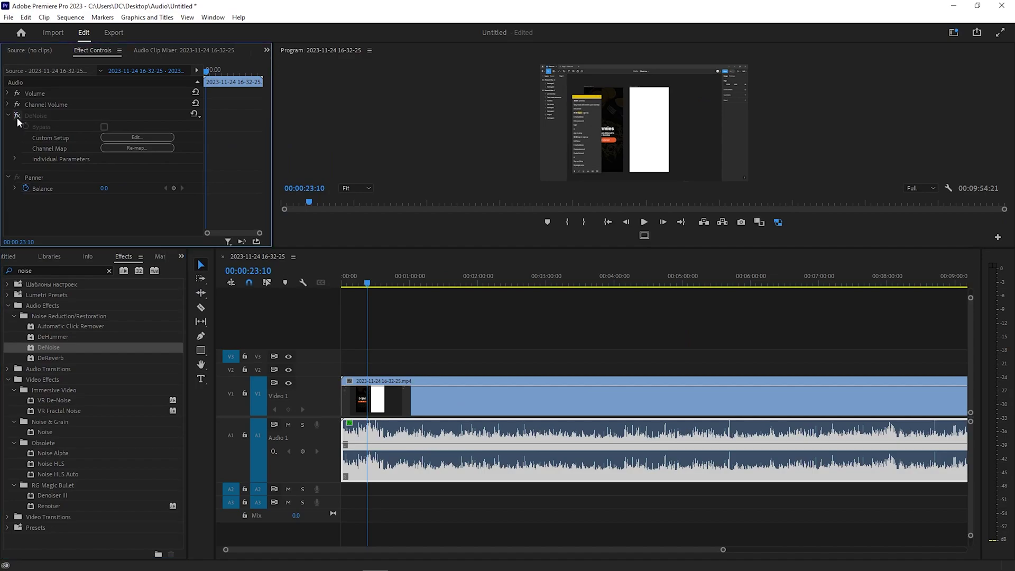
key("space")
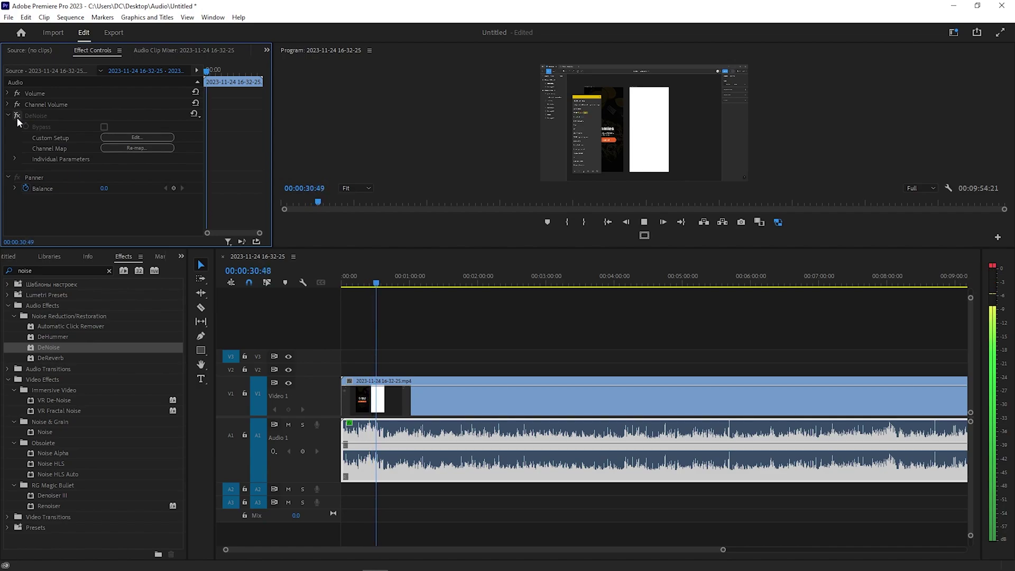
key("space")
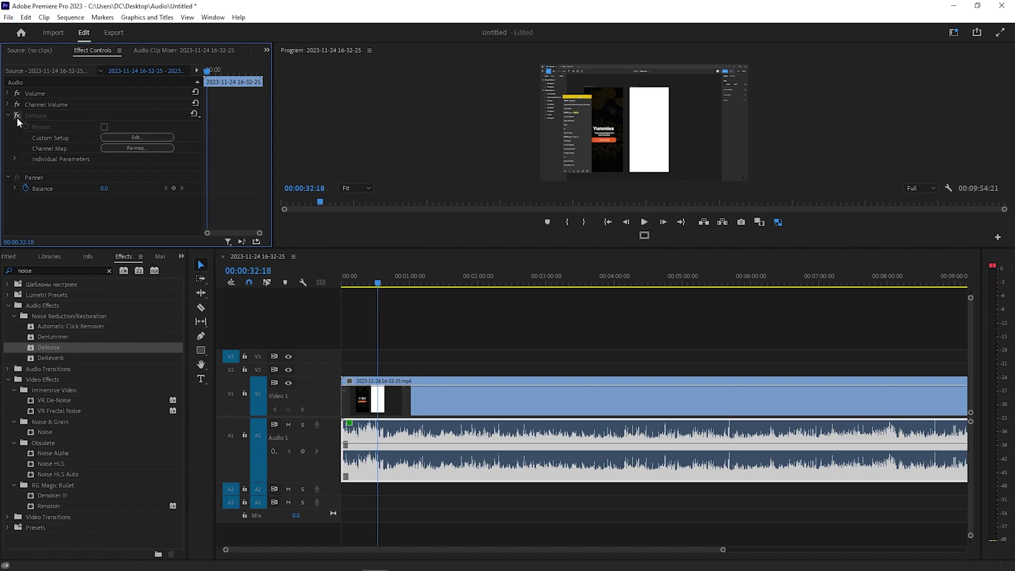
left_click(16, 117)
key("space")
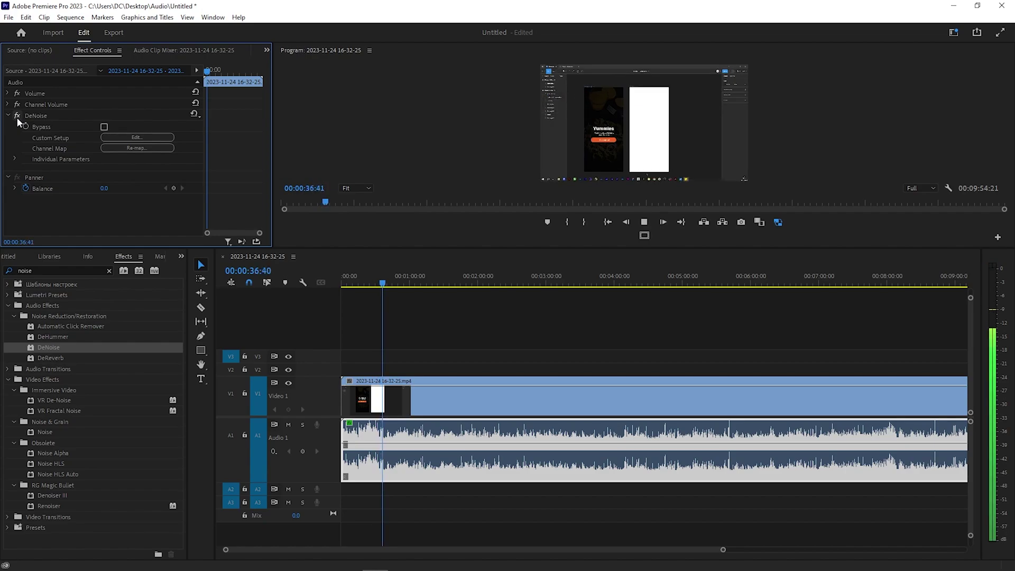
key("space")
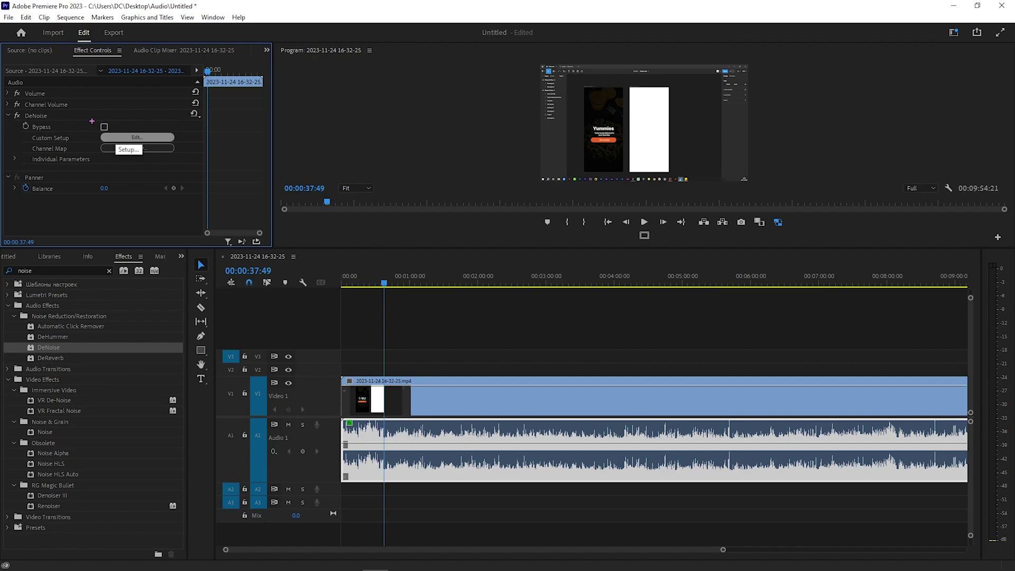
Step: In the DeNoise Clip Fx Editor, apply the Heavy Noise Reduction preset (80%) and play it
left_click_drag(92, 121, 196, 147)
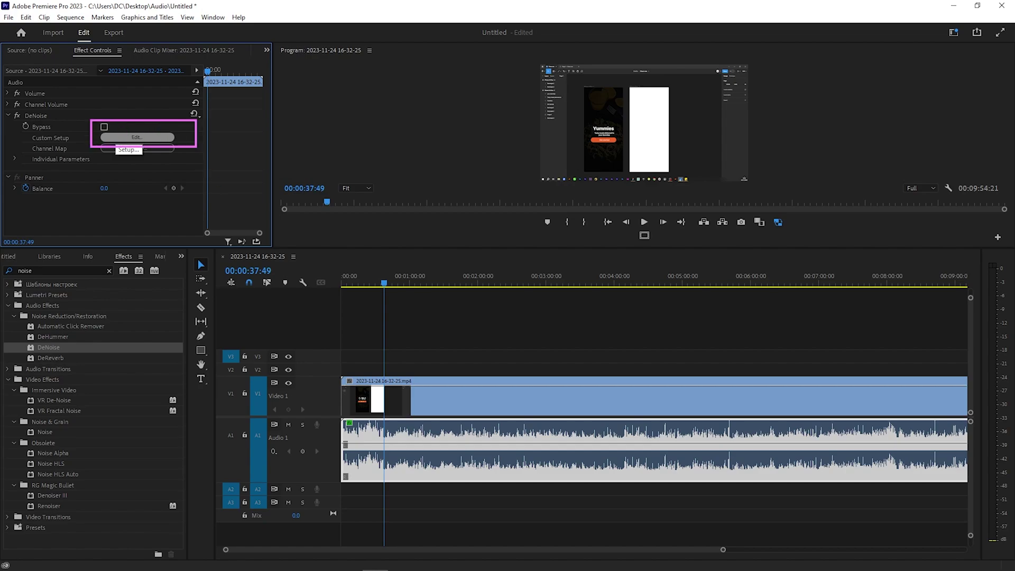
left_click(136, 139)
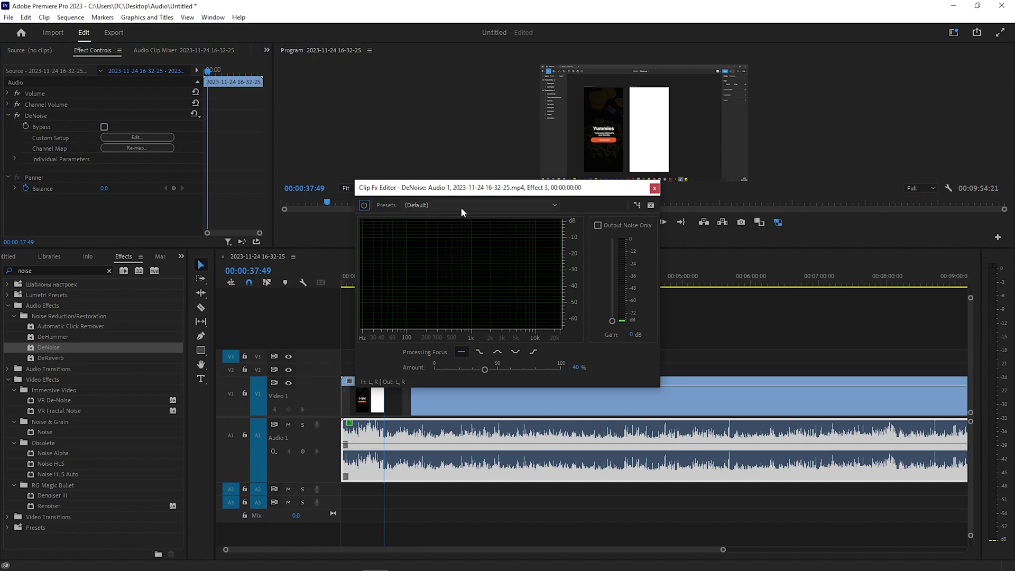
left_click_drag(464, 188, 408, 99)
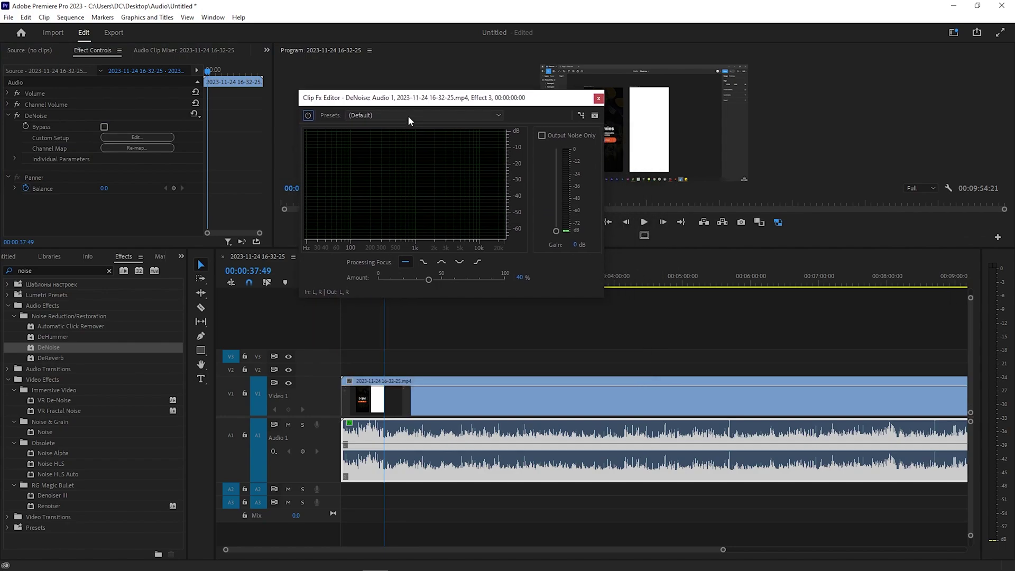
left_click(407, 115)
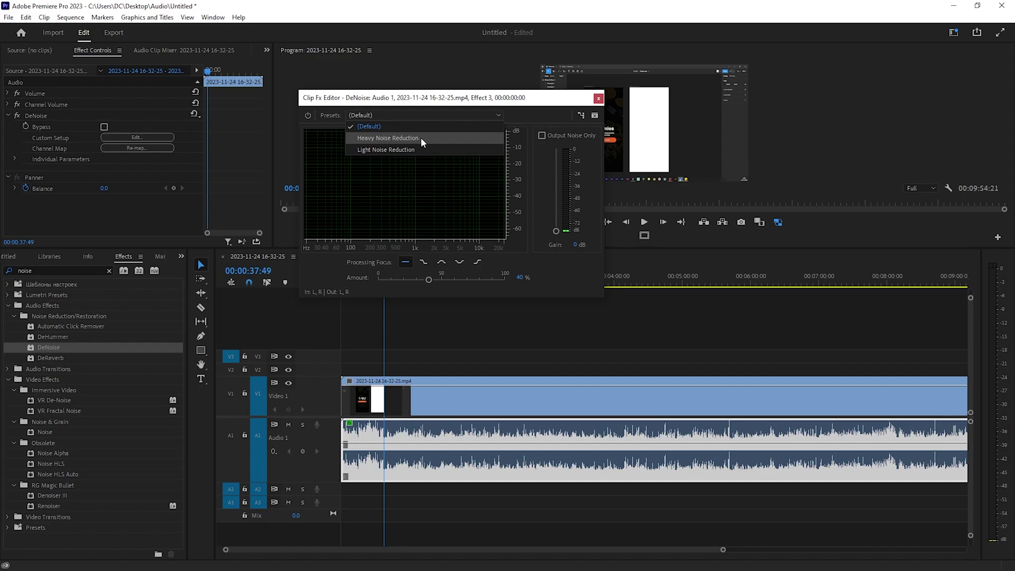
left_click(422, 140)
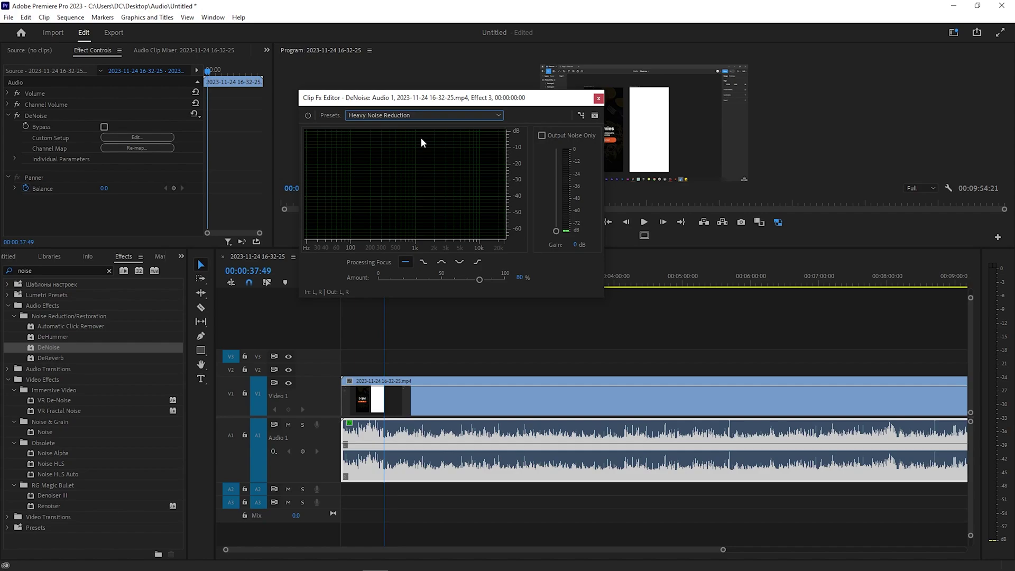
key("space")
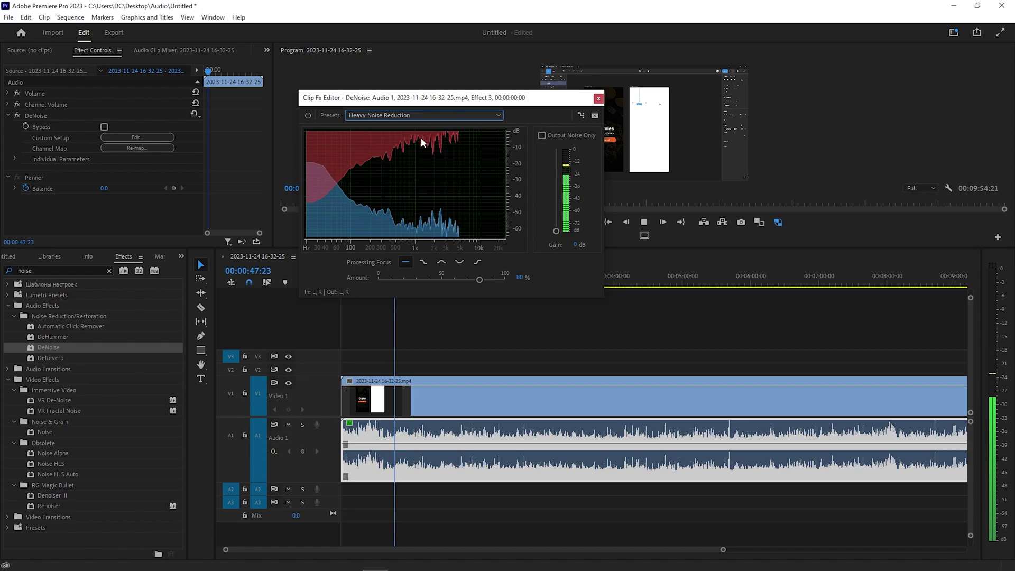
left_click_drag(463, 97, 244, 95)
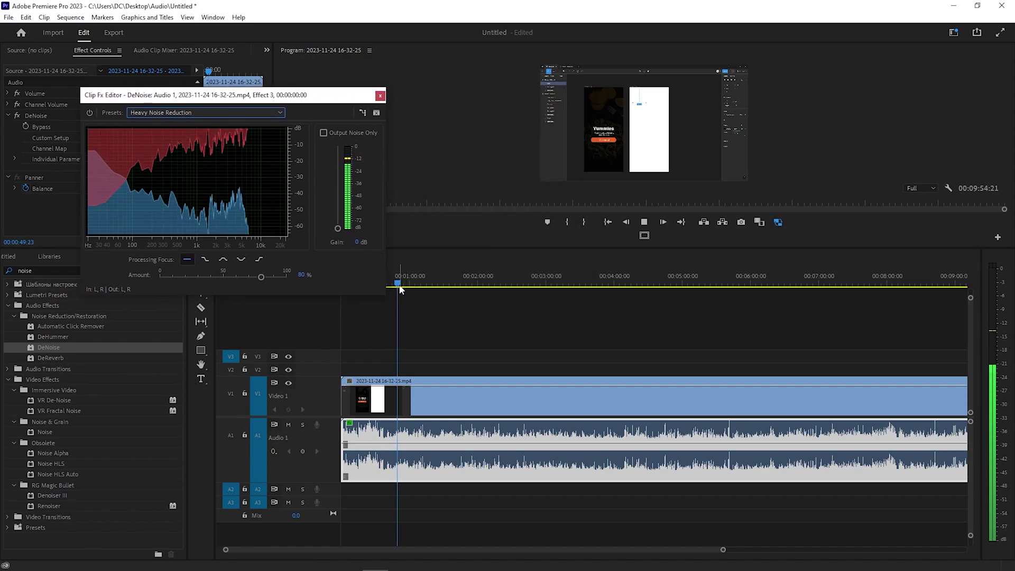
Step: Set DeNoise Processing Focus to mid frequencies and audition the clip around 1:29 and 2:57
left_click_drag(399, 288, 442, 290)
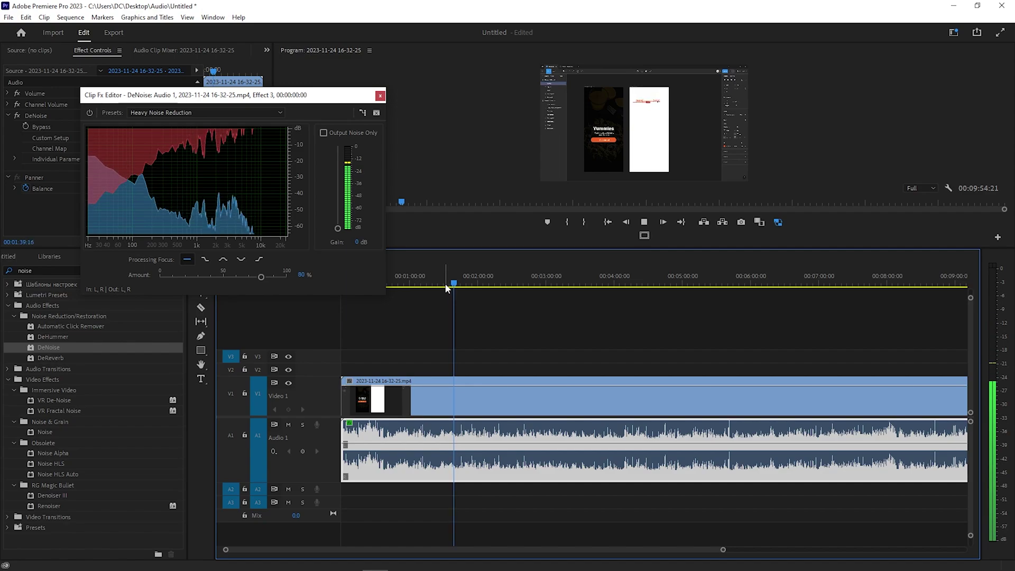
left_click(223, 260)
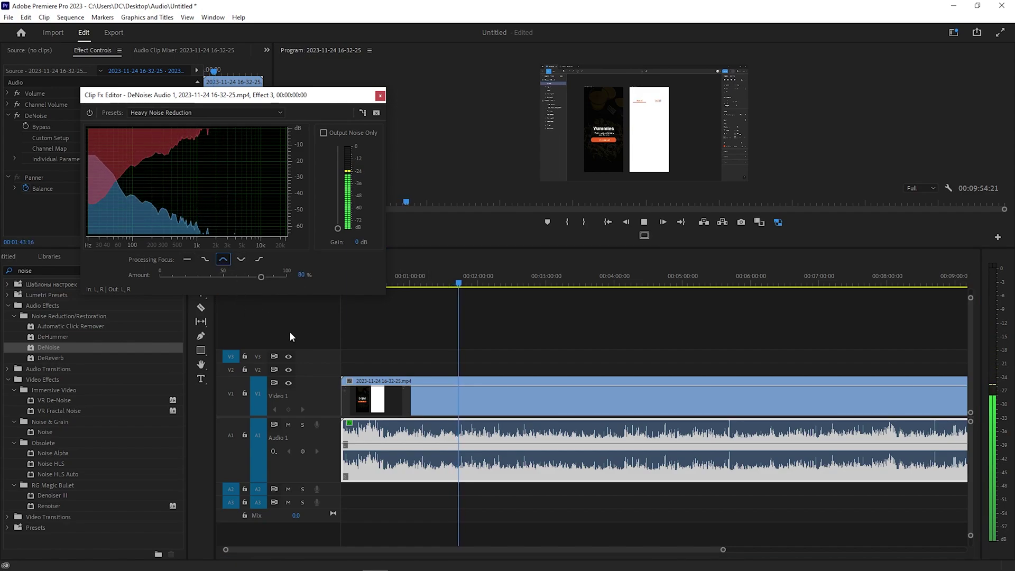
key("space")
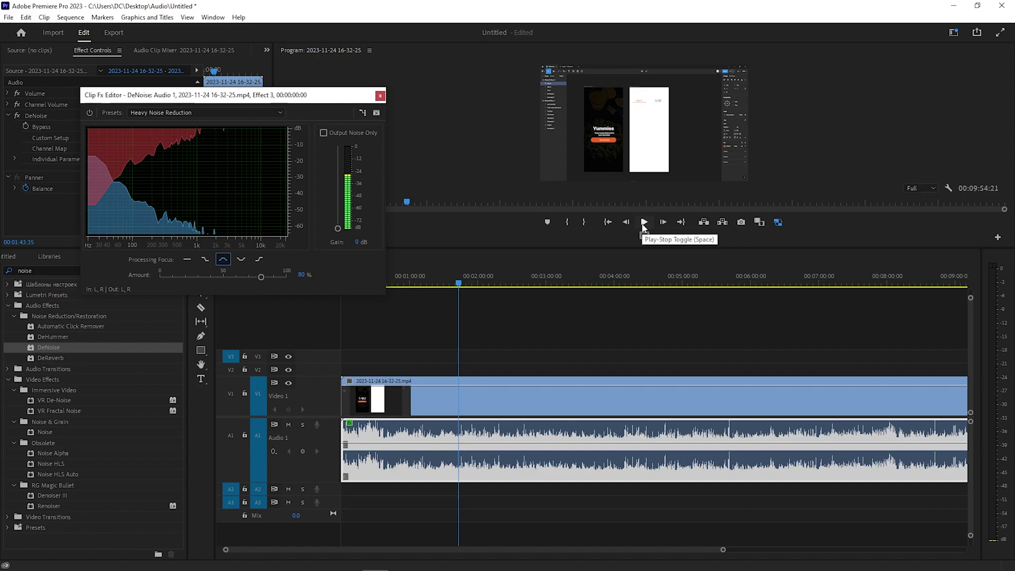
left_click(644, 223)
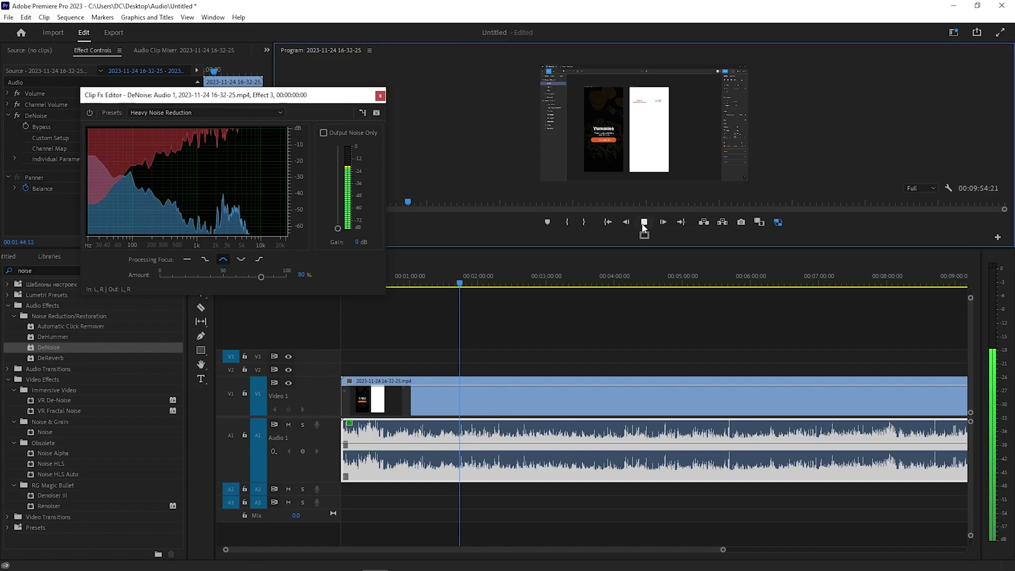
left_click_drag(486, 284, 541, 284)
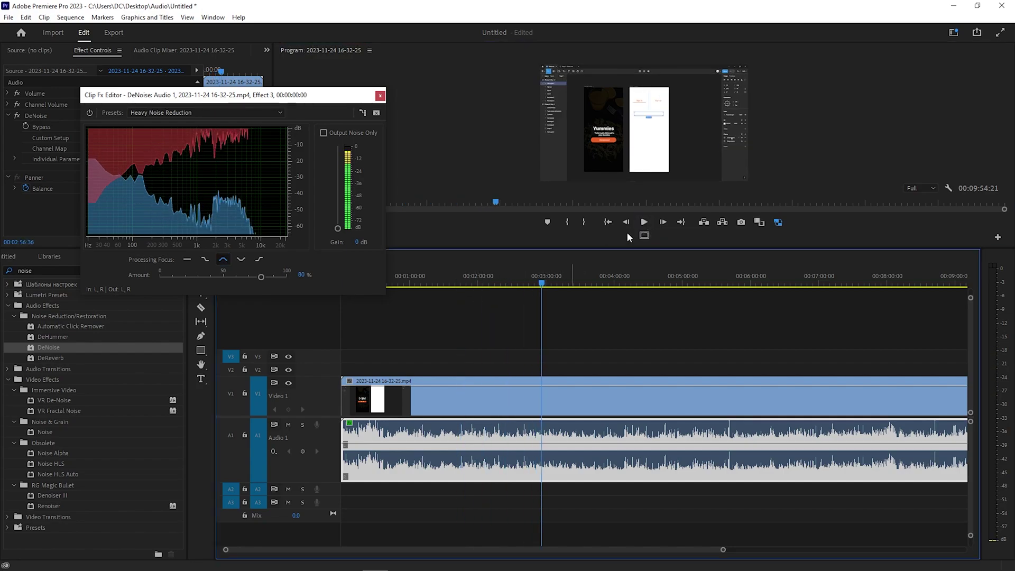
left_click_drag(390, 288, 360, 315)
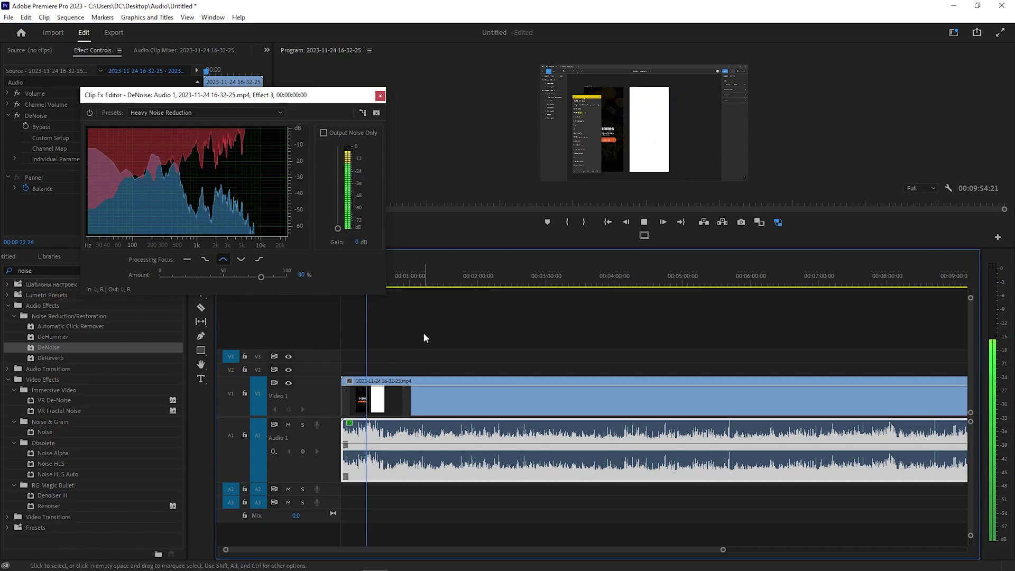
Step: Resize and reposition the DeNoise editor, stop playback, and close the editor
left_click_drag(386, 294, 671, 417)
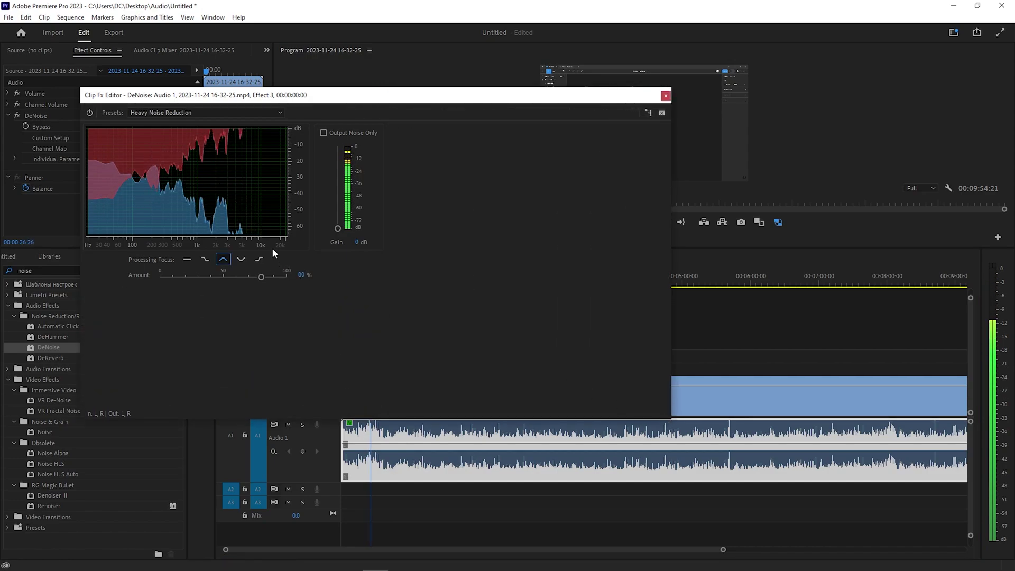
left_click_drag(670, 416, 437, 416)
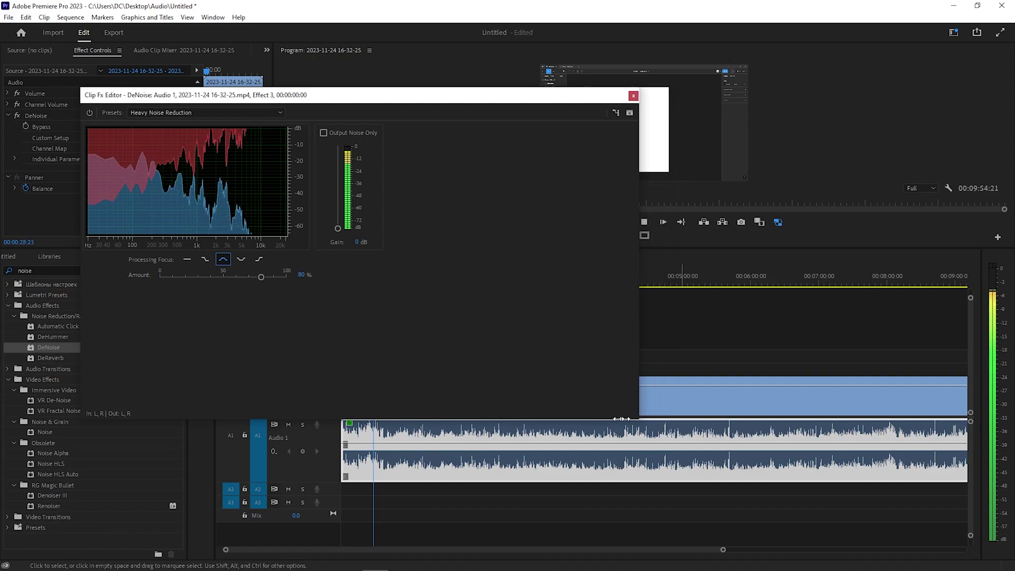
left_click_drag(240, 95, 311, 93)
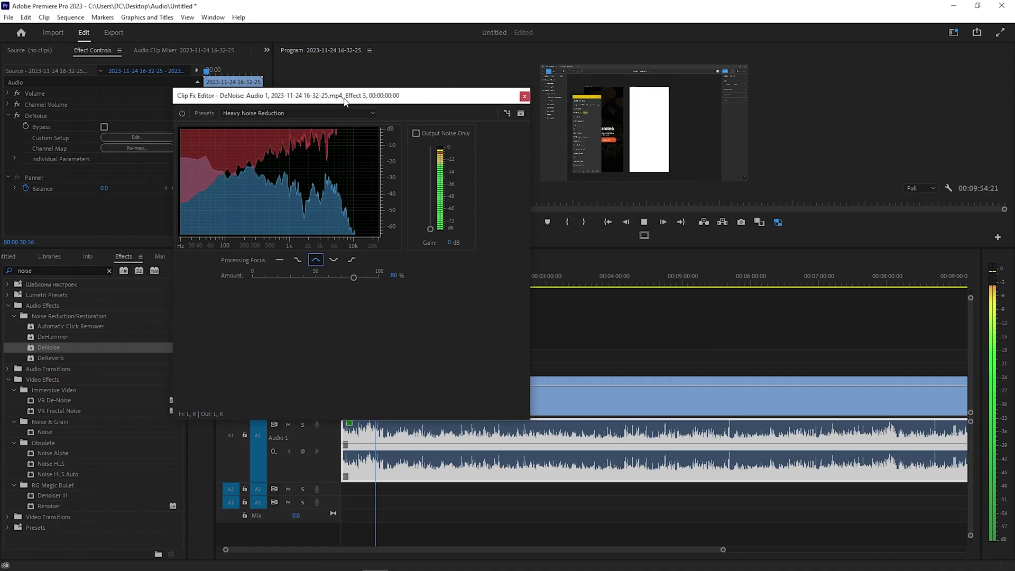
key("space")
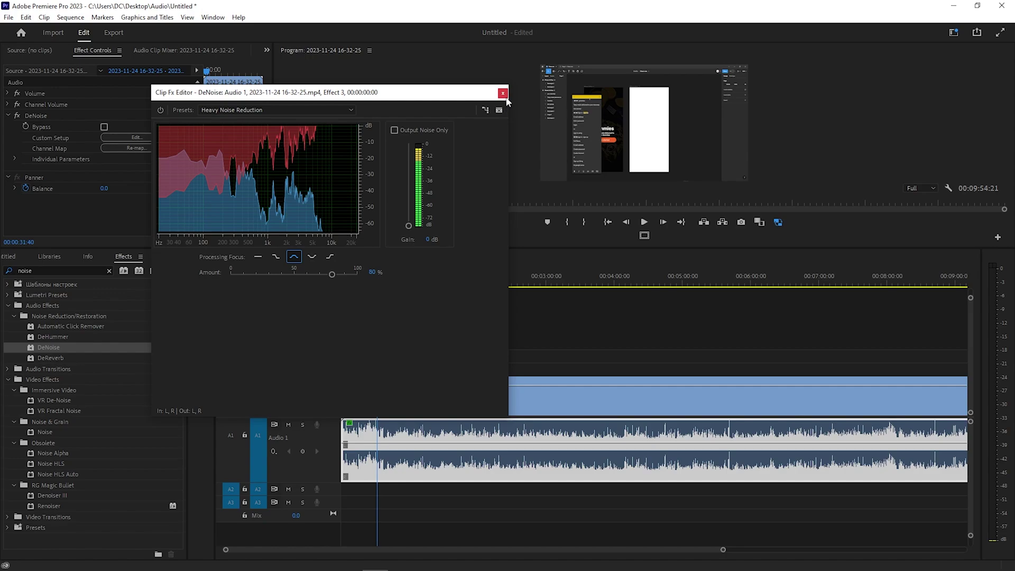
left_click(503, 94)
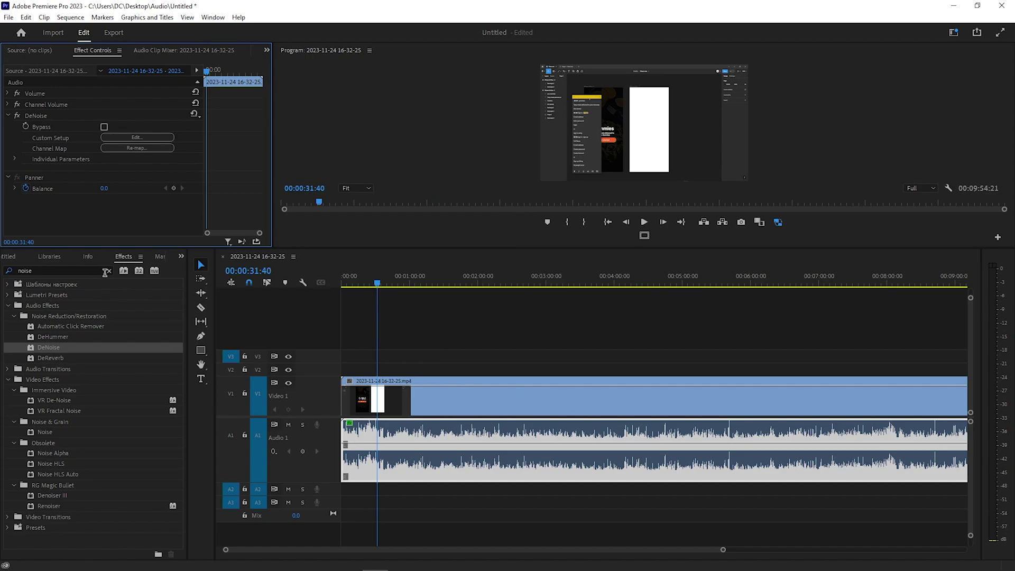
Step: Search 'pitch' in Effects and apply Pitch Shifter to the clip's A1 audio
left_click(106, 271)
type("pitc")
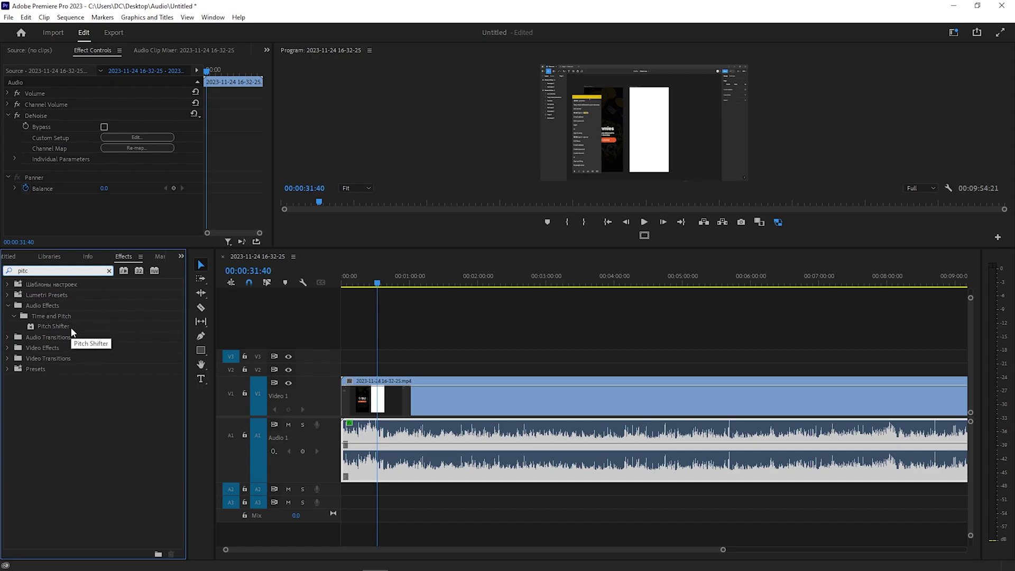
left_click_drag(69, 325, 81, 216)
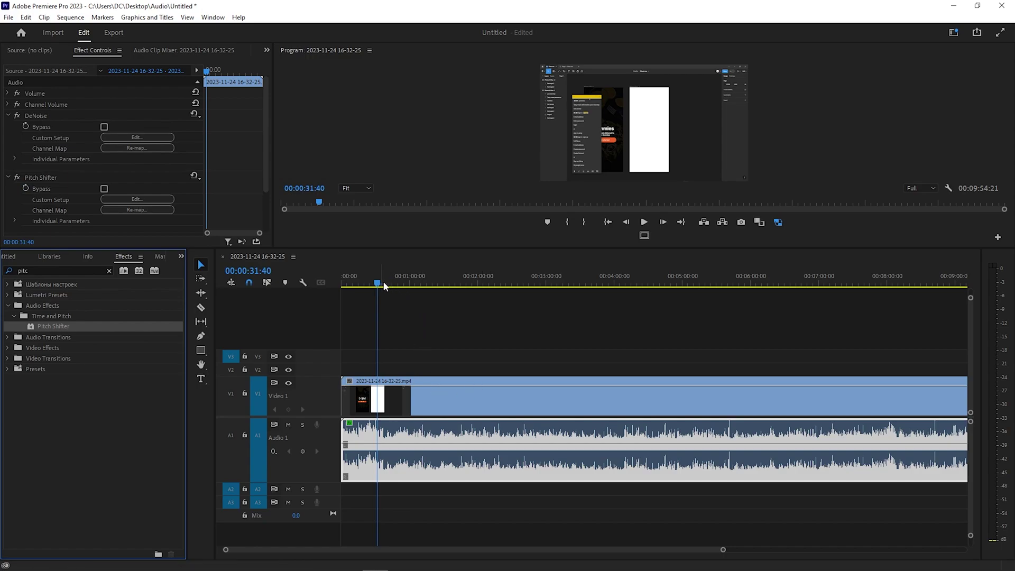
left_click_drag(265, 142, 274, 231)
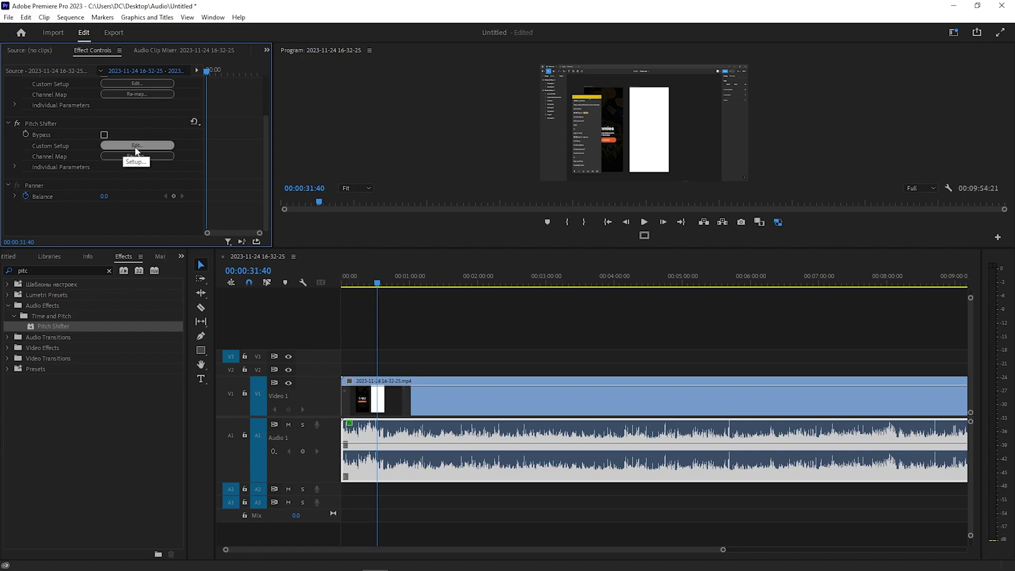
Step: Open the Pitch Shifter Custom Setup editor, move it aside, and play the clip from near the start
left_click(136, 150)
left_click_drag(497, 196, 337, 104)
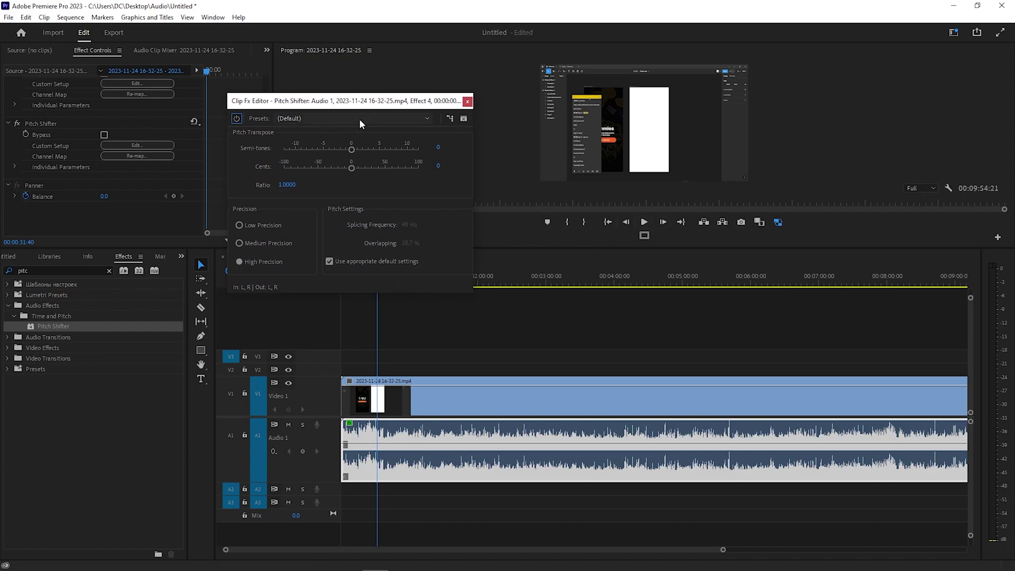
left_click_drag(360, 101, 224, 103)
left_click(359, 284)
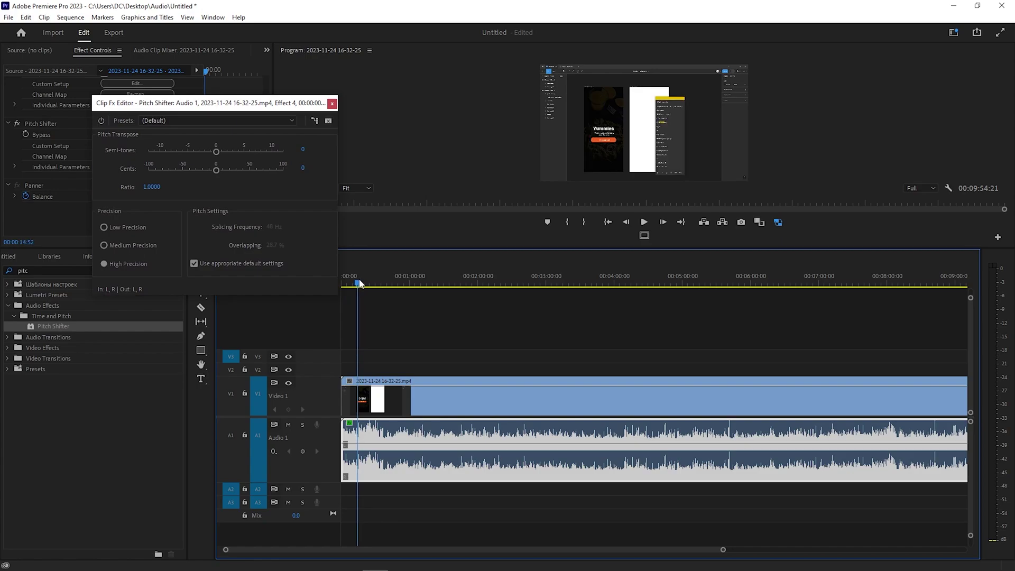
key("space")
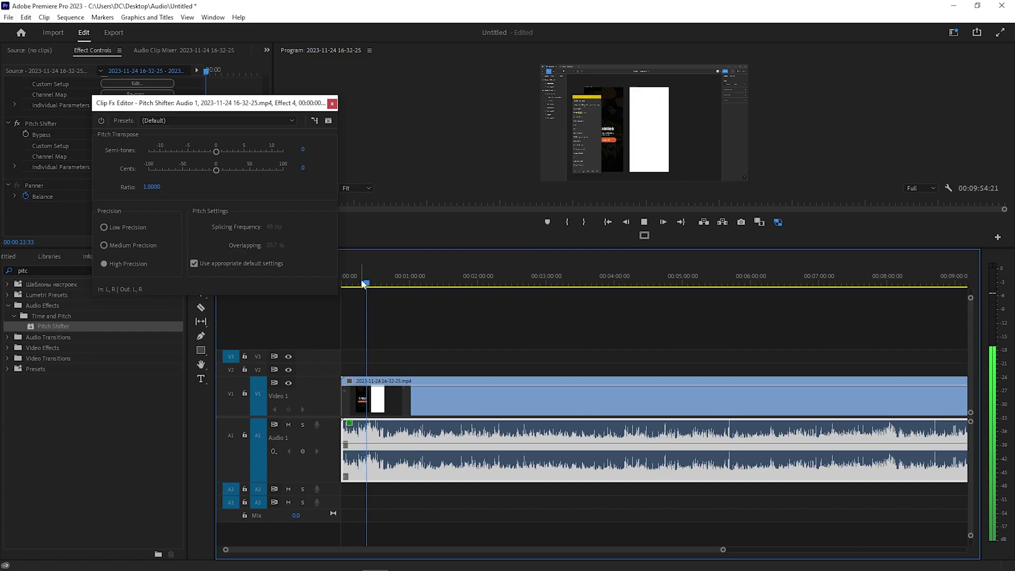
key("space")
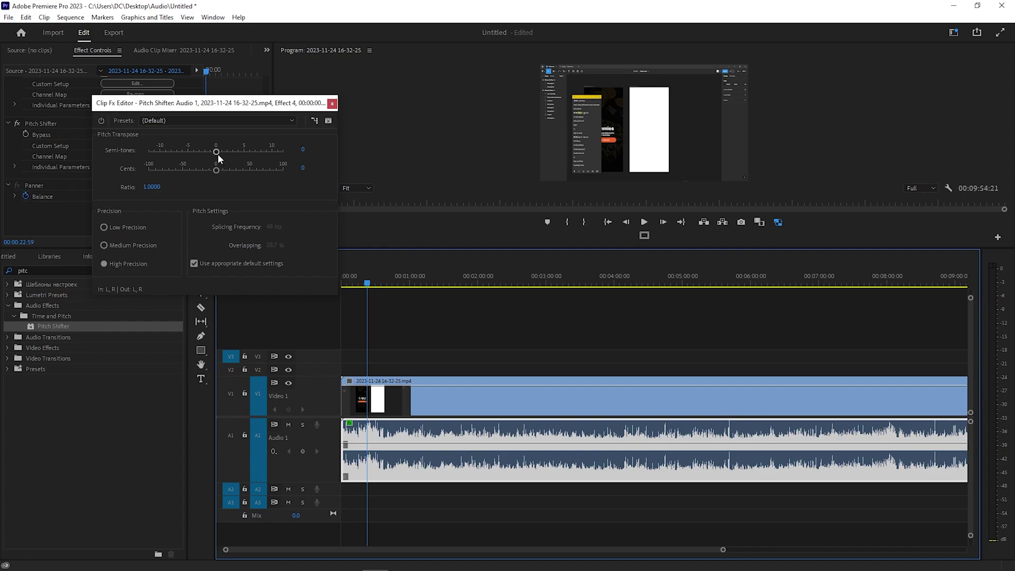
Step: Raise the pitch by 6 semitones (ratio 1.4142) and play it back
left_click_drag(216, 152, 221, 155)
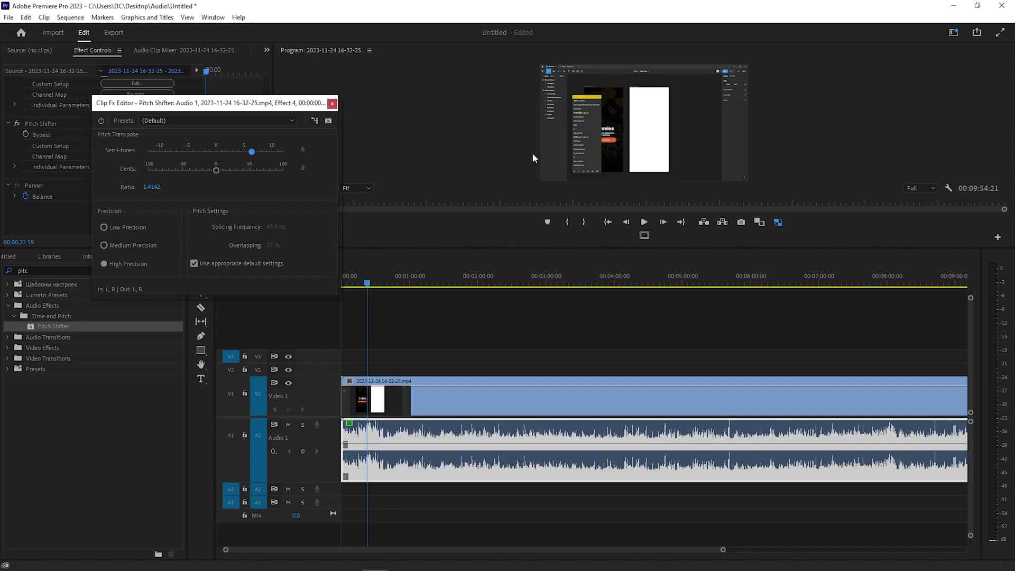
left_click(647, 221)
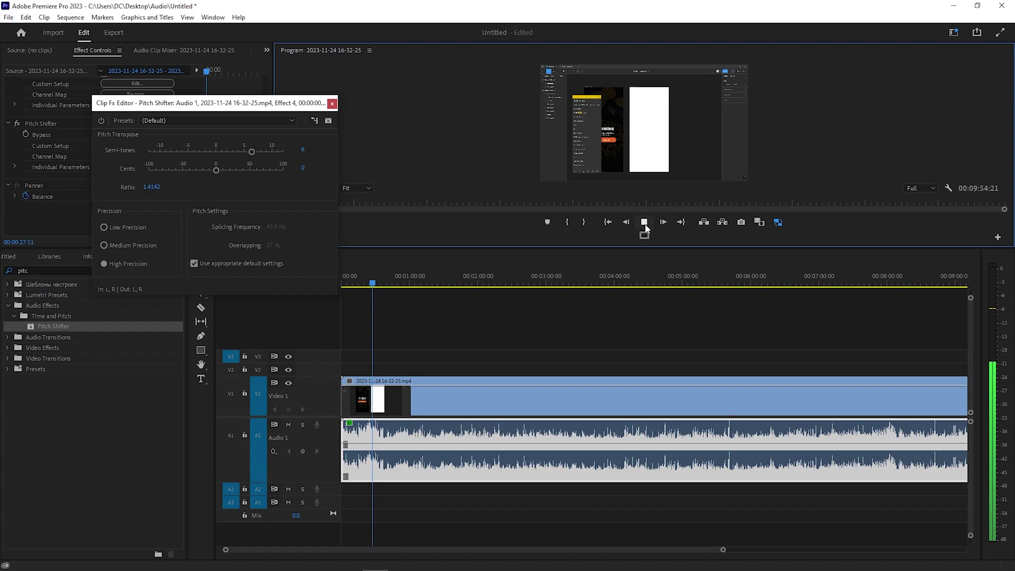
left_click(645, 223)
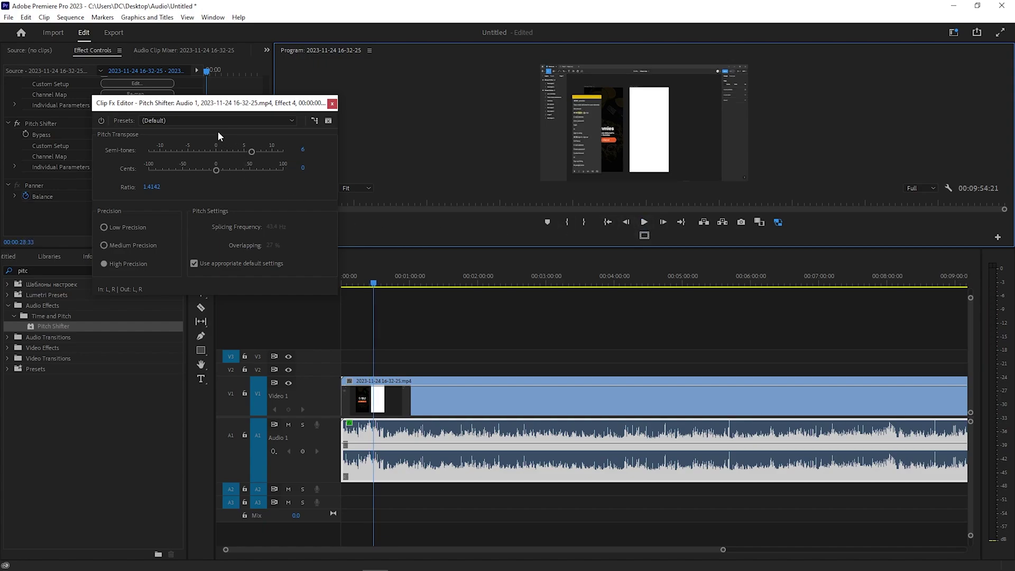
Step: Apply The Dark Lord pitch preset and play the clip from about 15 seconds
left_click(210, 120)
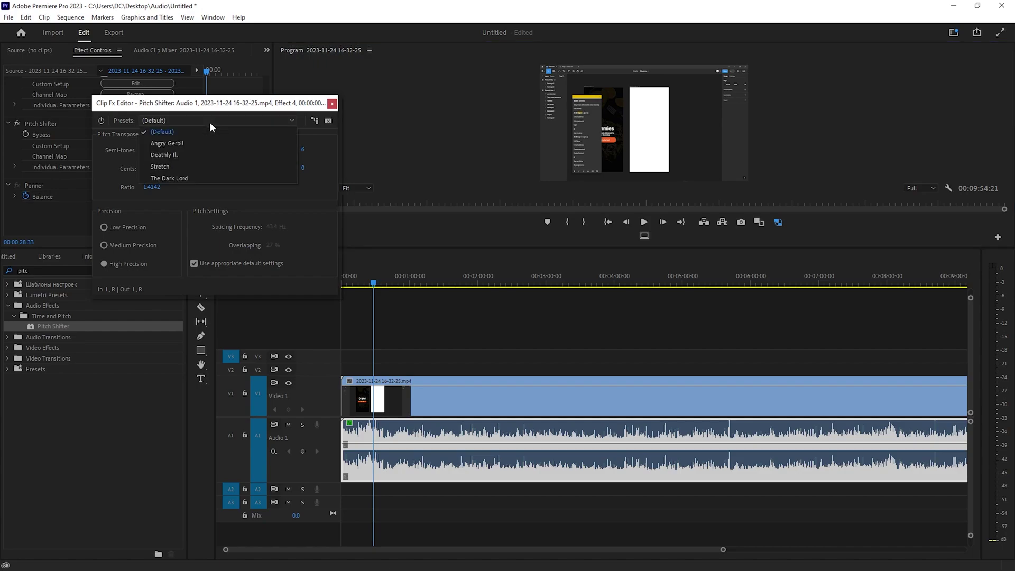
left_click(207, 178)
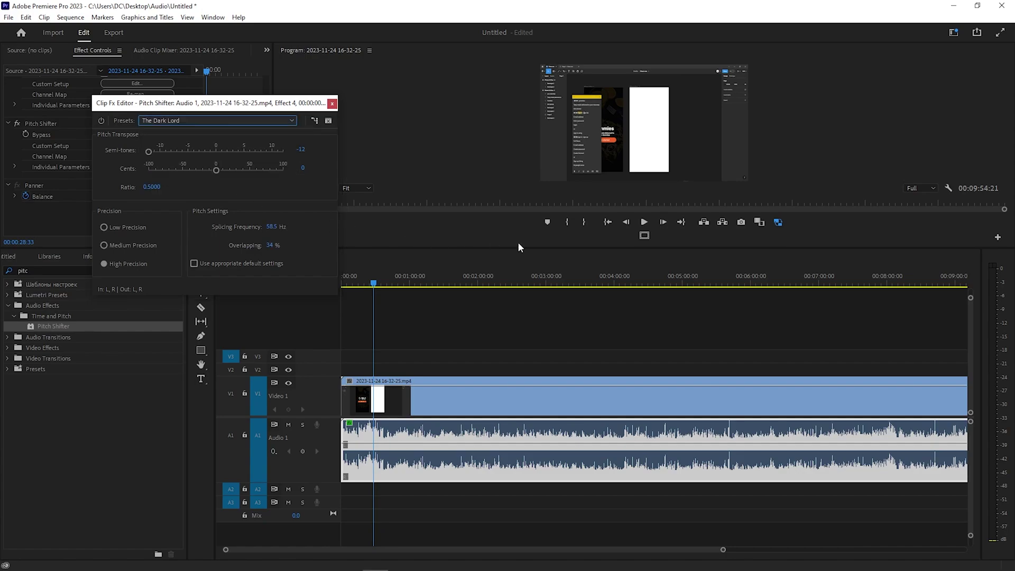
left_click_drag(369, 284, 359, 284)
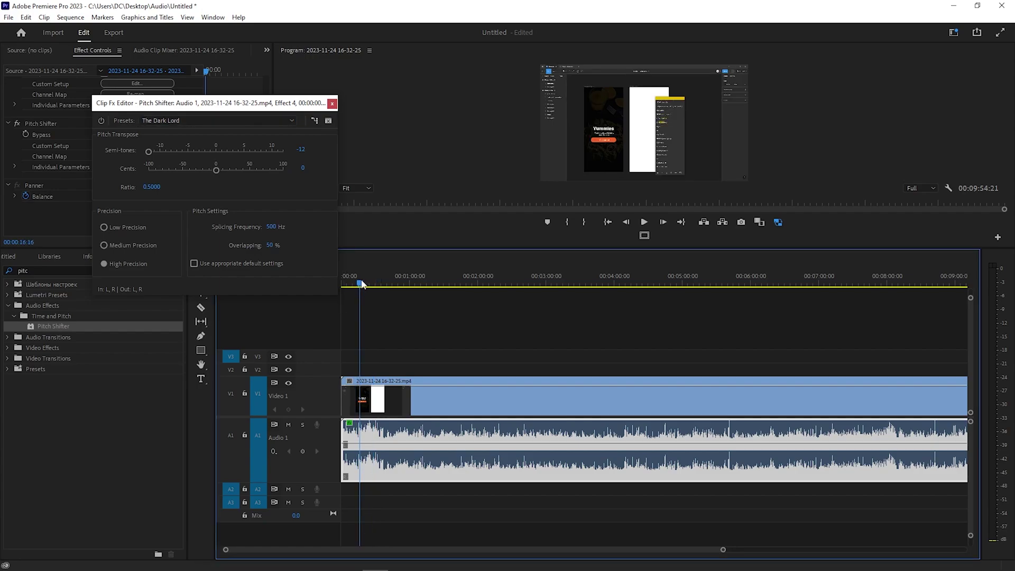
left_click(644, 221)
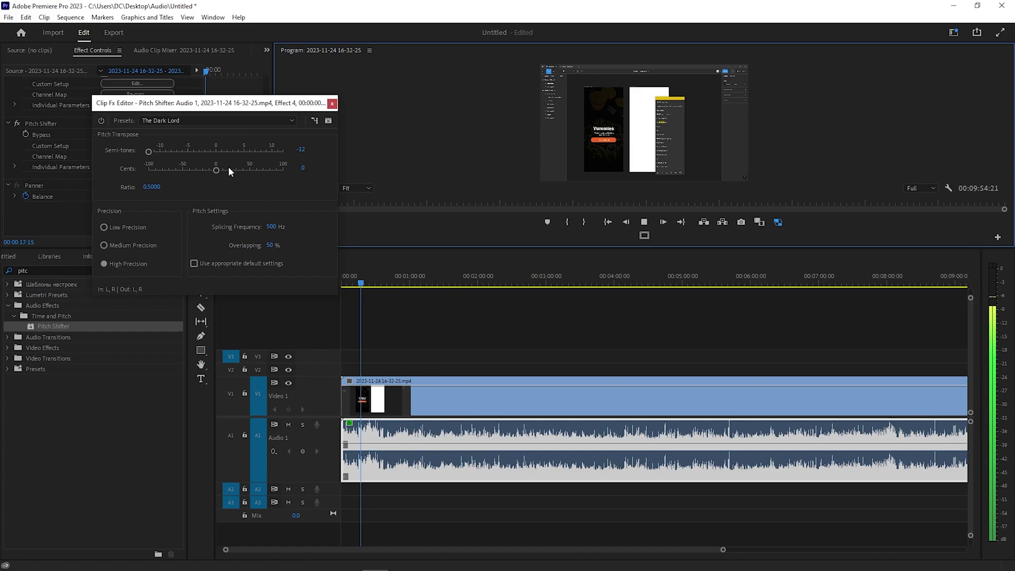
Step: Raise Semi-tones from -12 through -1 and +1 to 3 (ratio 1.1892) while listening
left_click_drag(163, 150, 208, 151)
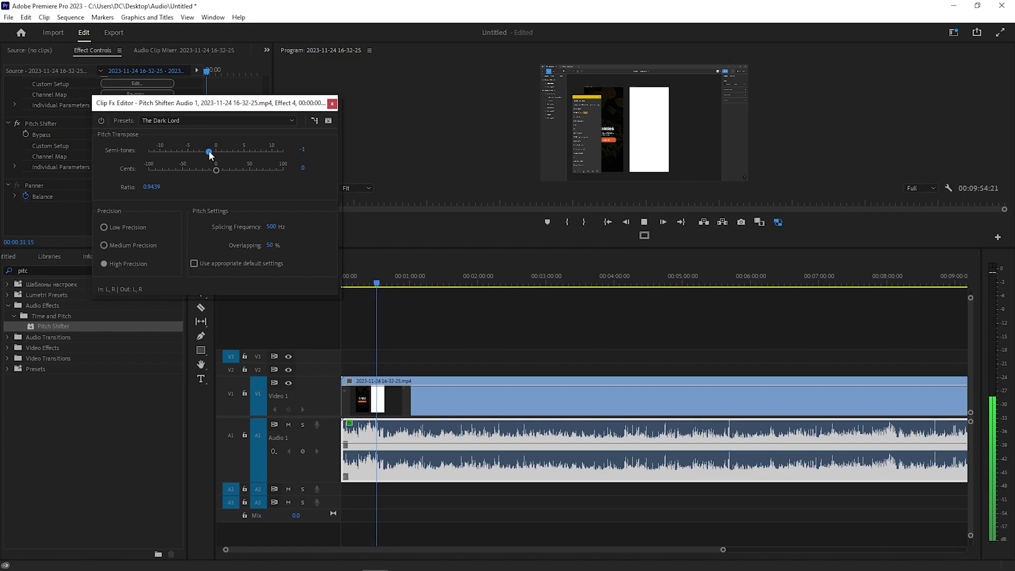
left_click_drag(208, 151, 220, 152)
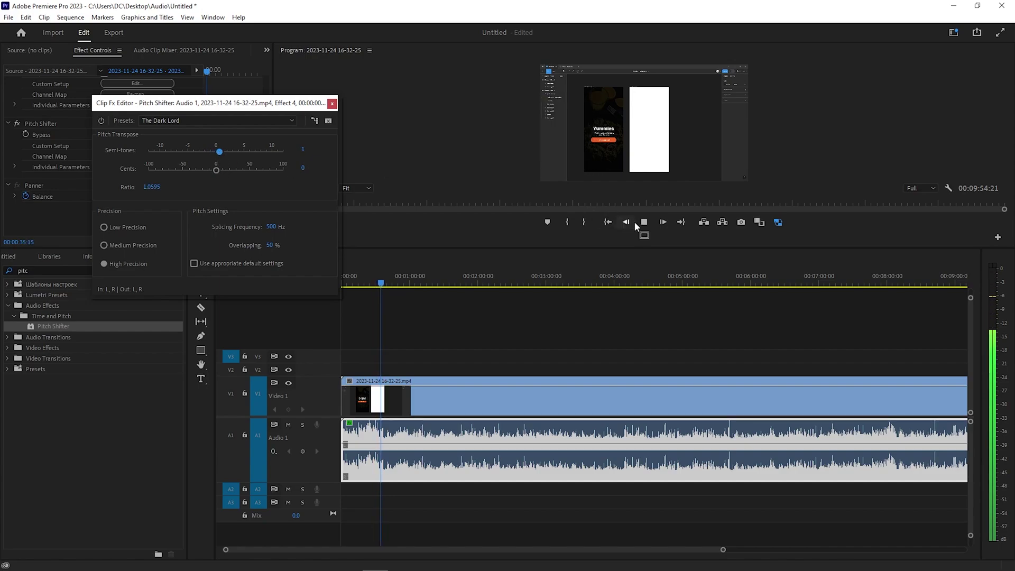
left_click_drag(222, 151, 234, 152)
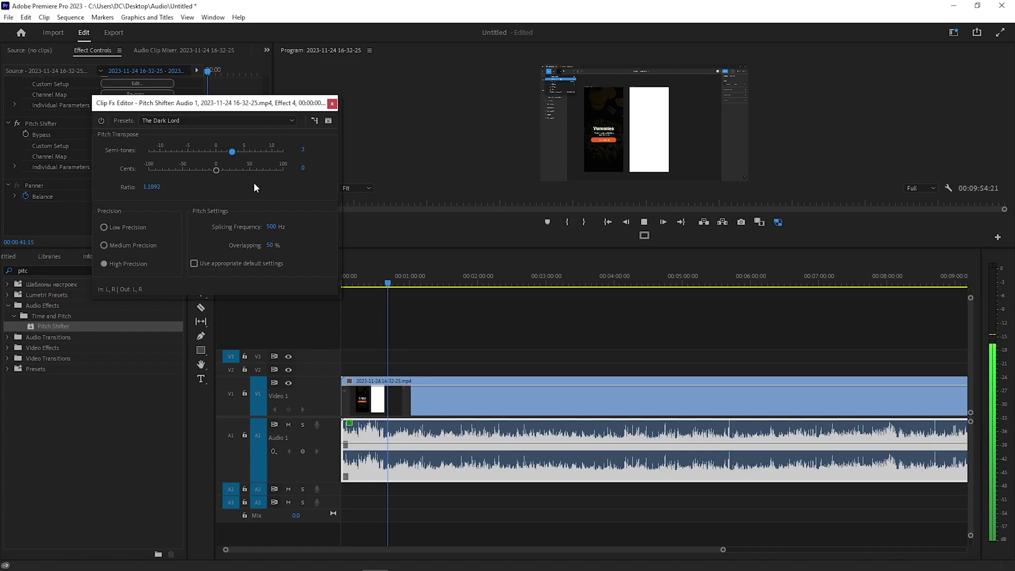
left_click(645, 223)
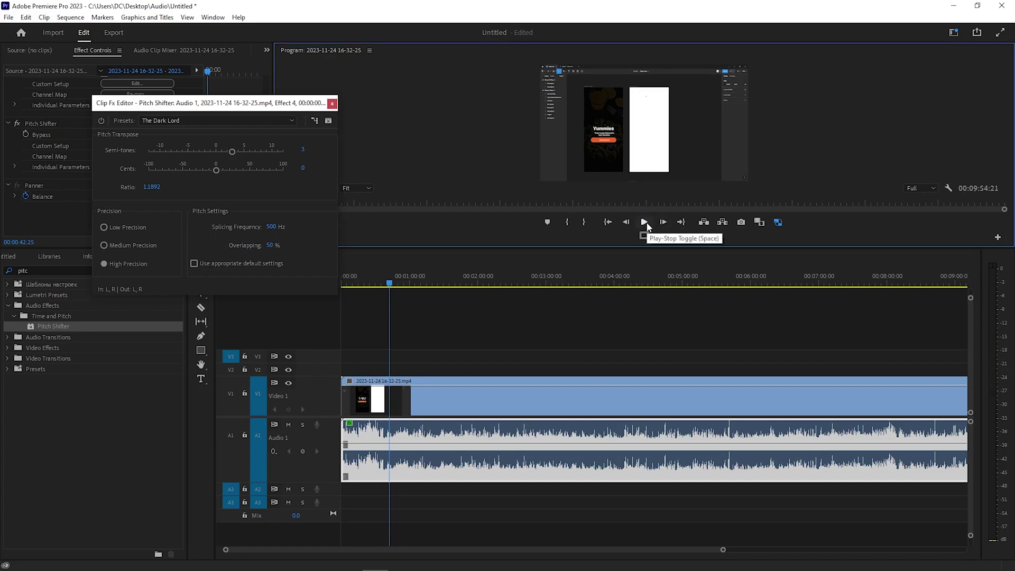
left_click(206, 121)
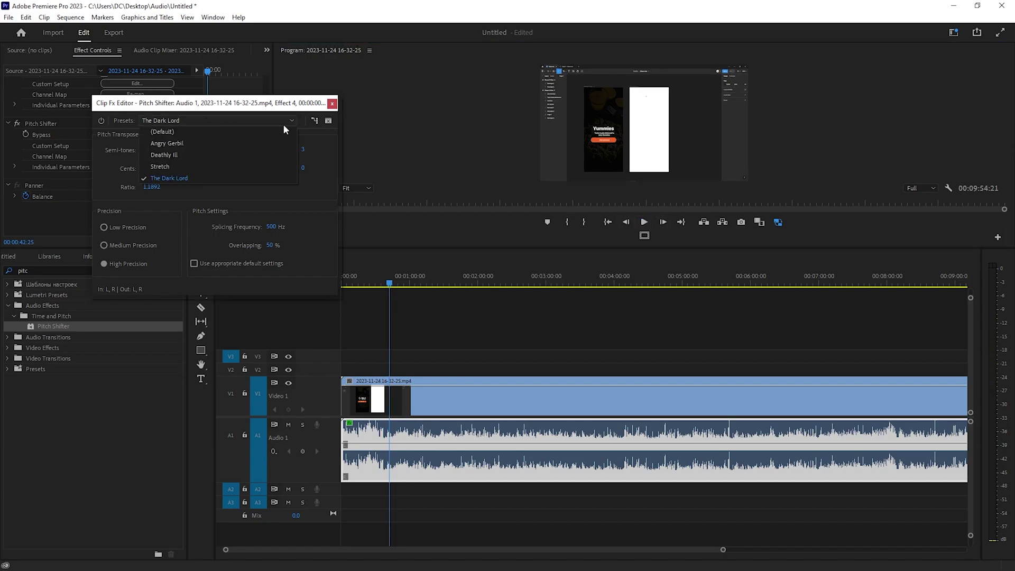
Step: Toggle the Pitch Shifter editor to the channel routing view and back to the transpose parameters
left_click(309, 121)
left_click(314, 121)
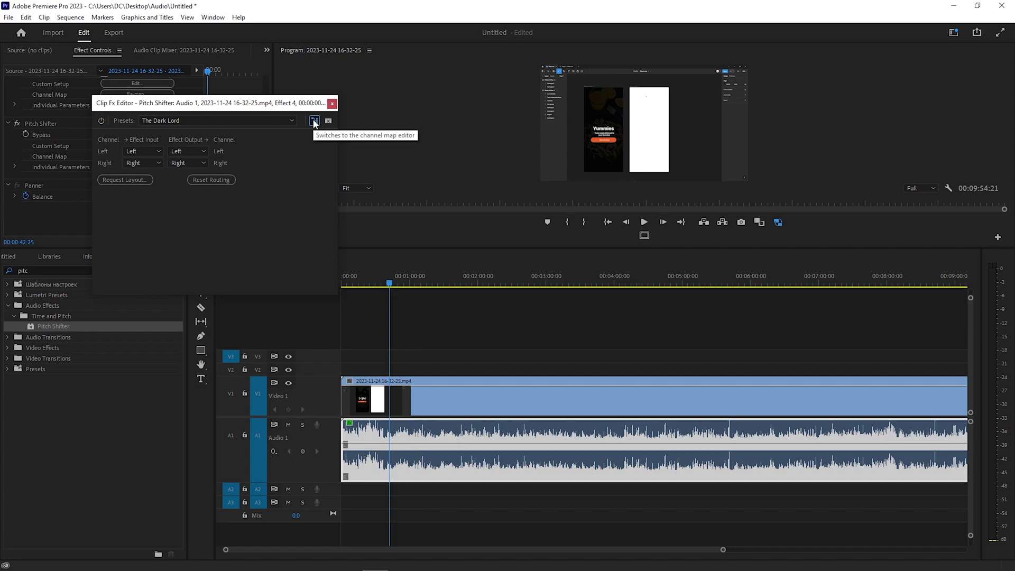
left_click(314, 121)
left_click(314, 121)
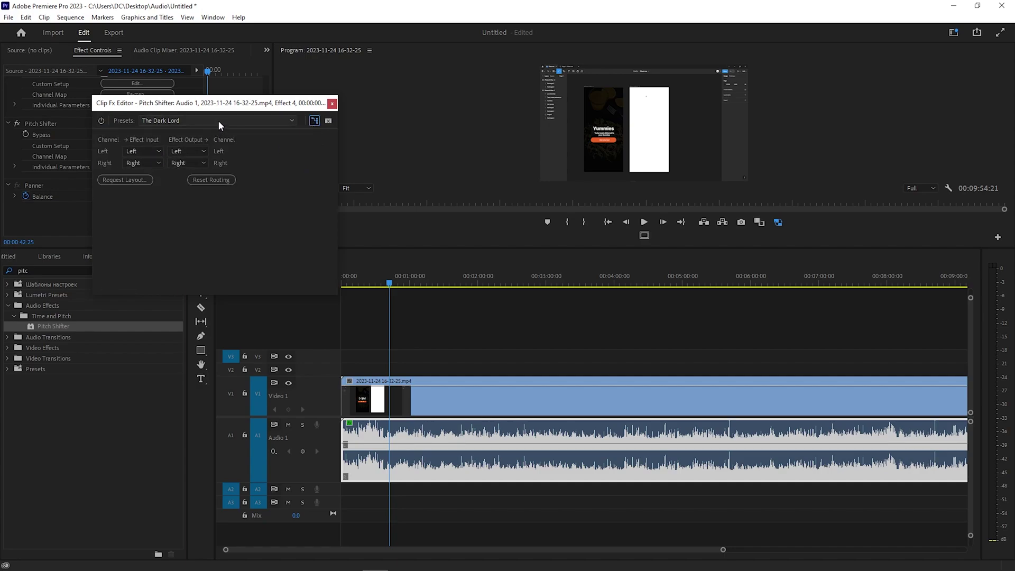
left_click(314, 121)
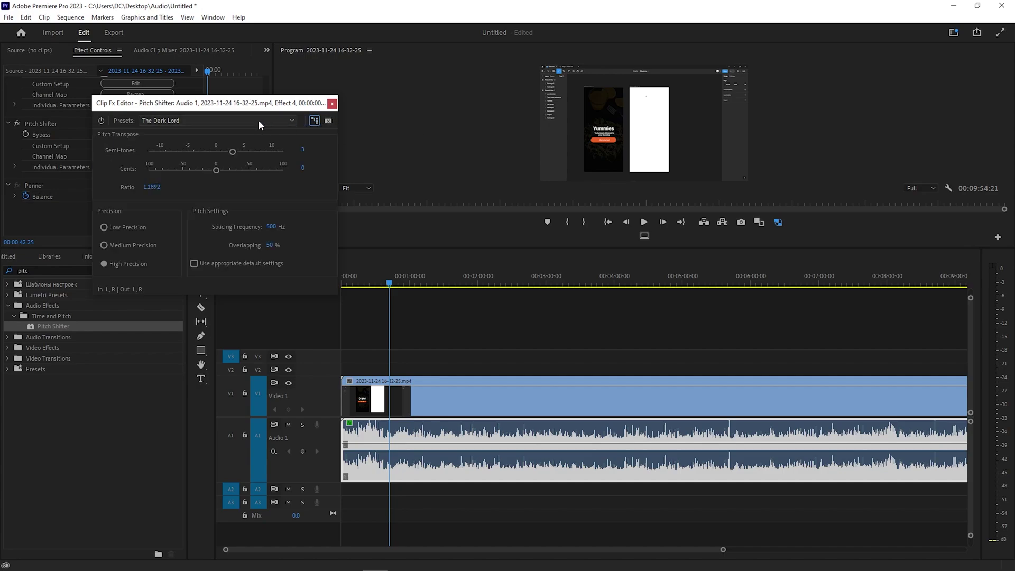
Step: Apply the Stretch preset, try 5 semitones and about -34 cents, then settle at -1 semitone
left_click(258, 119)
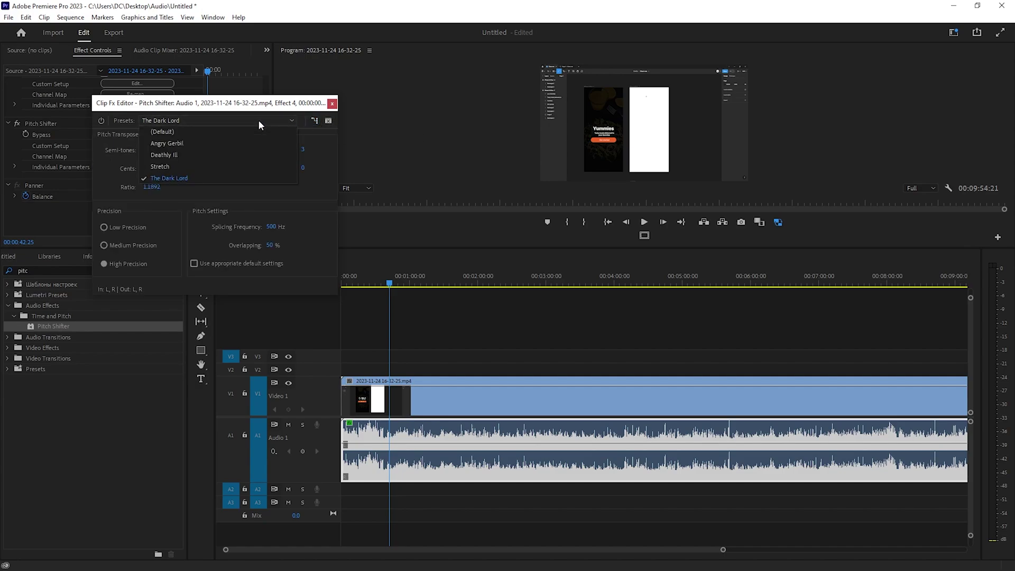
left_click(215, 166)
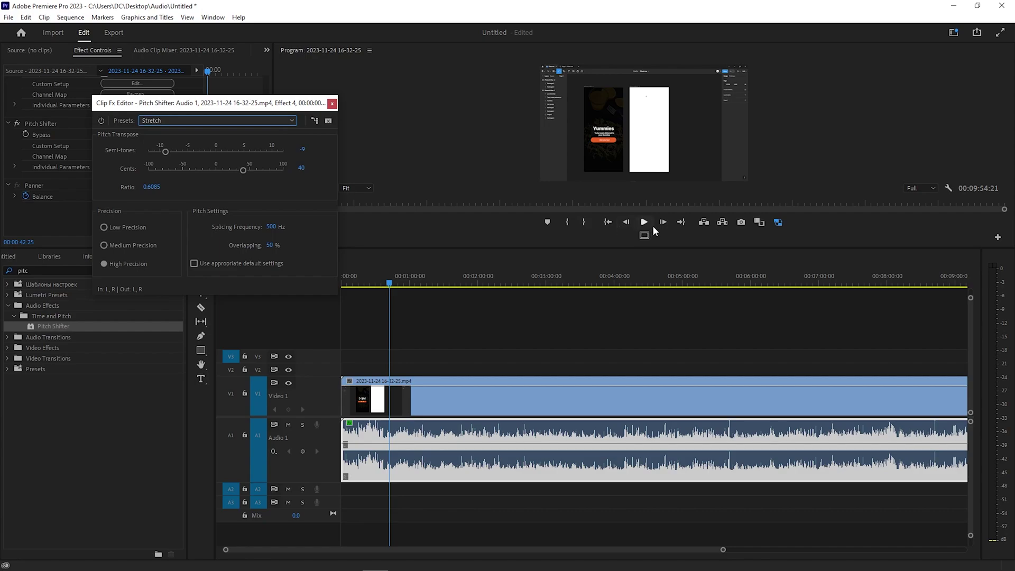
left_click(645, 224)
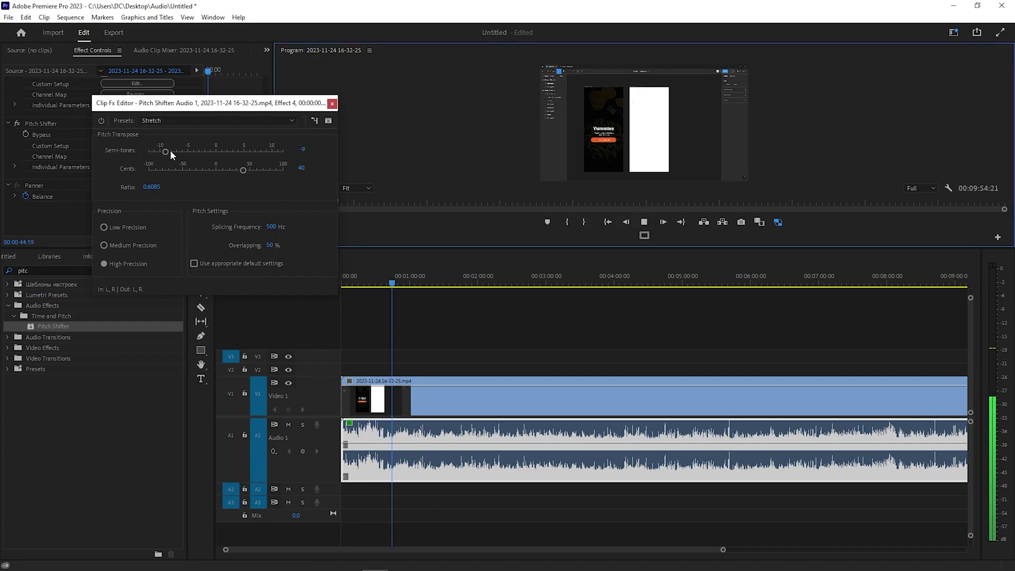
left_click_drag(170, 153, 243, 156)
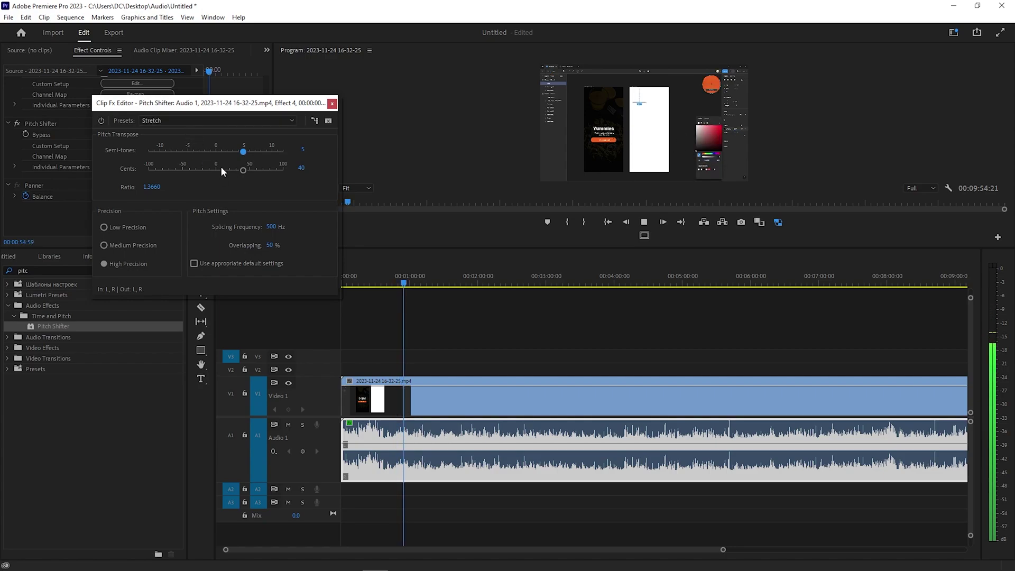
left_click_drag(222, 170, 164, 170)
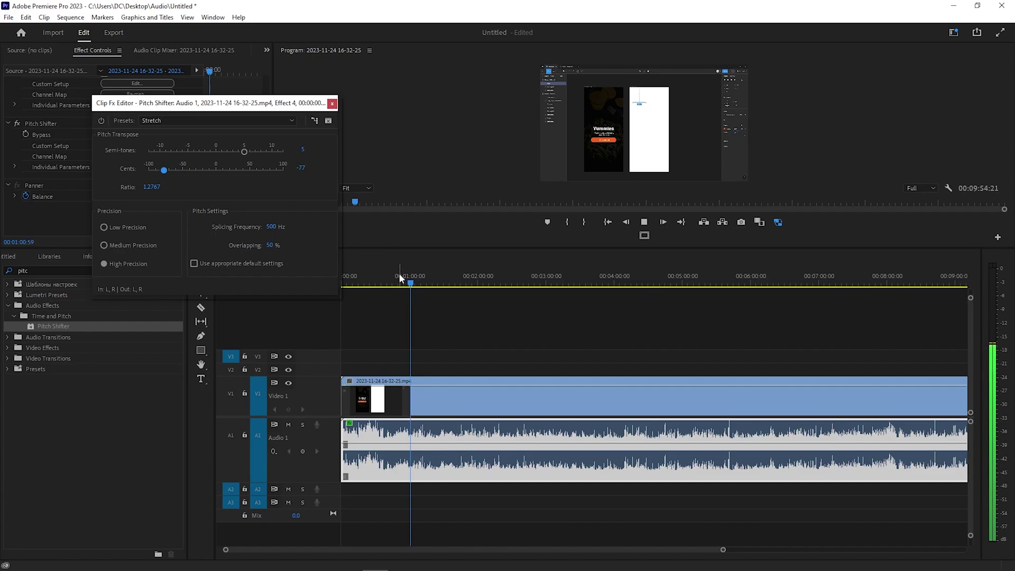
left_click_drag(400, 277, 356, 277)
mouse_move(243, 152)
left_mouse_down()
mouse_move(209, 152)
mouse_move(217, 170)
left_mouse_up()
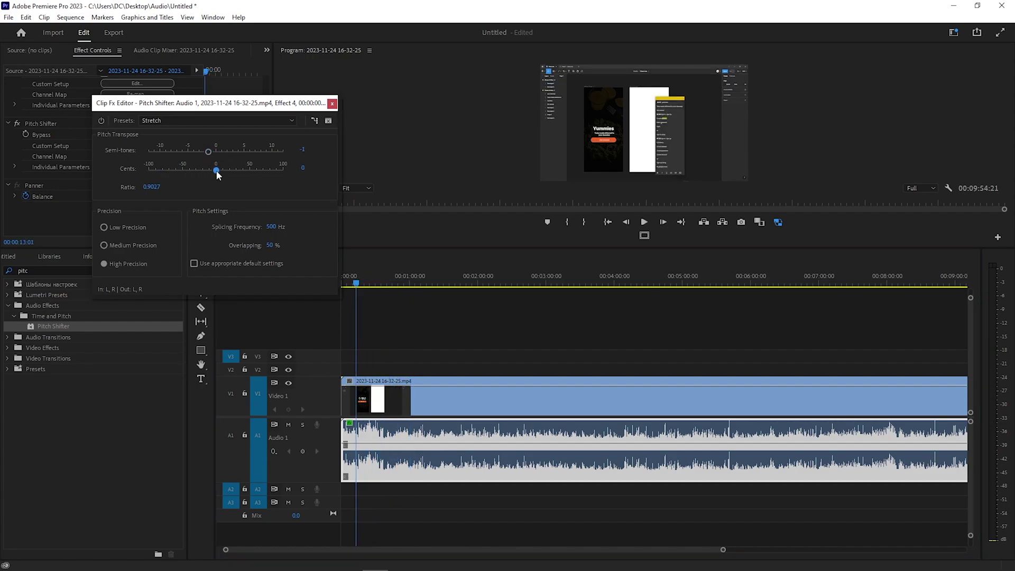
Step: Reset Pitch Shifter to the (Default) preset with 0 cents and audition a 6-semitone shift
left_click(194, 123)
left_click(193, 132)
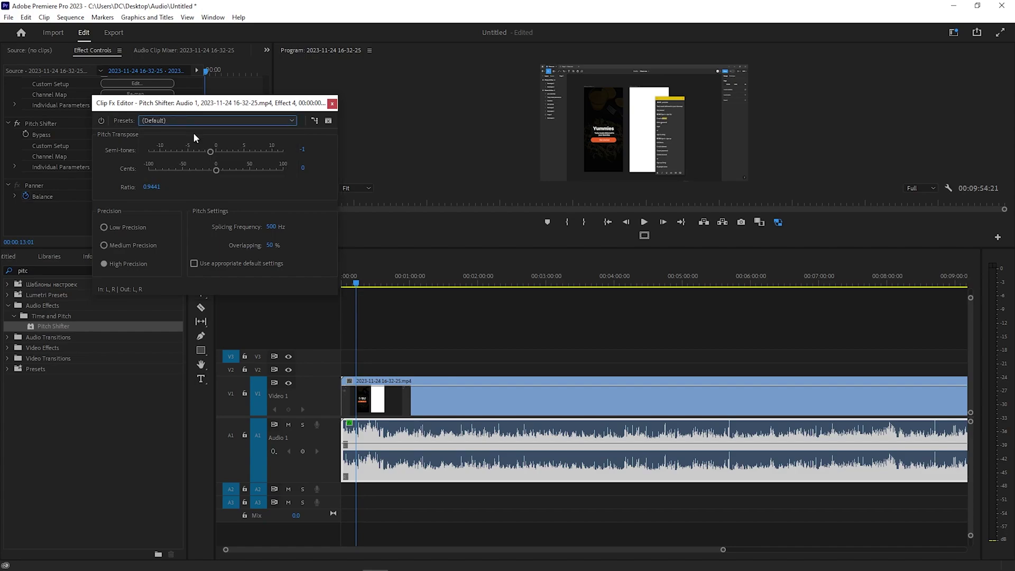
left_click(646, 226)
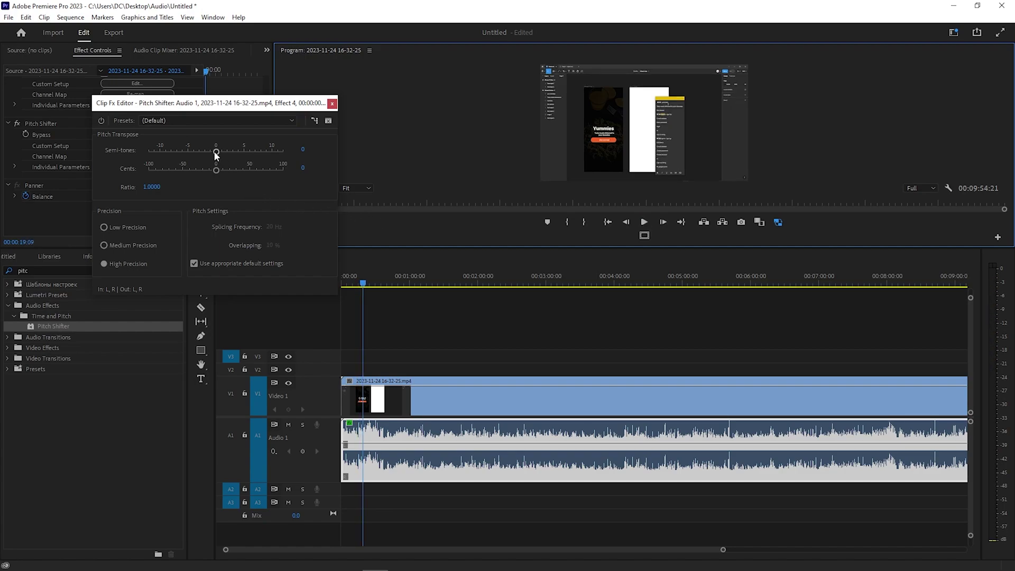
left_click_drag(216, 152, 248, 152)
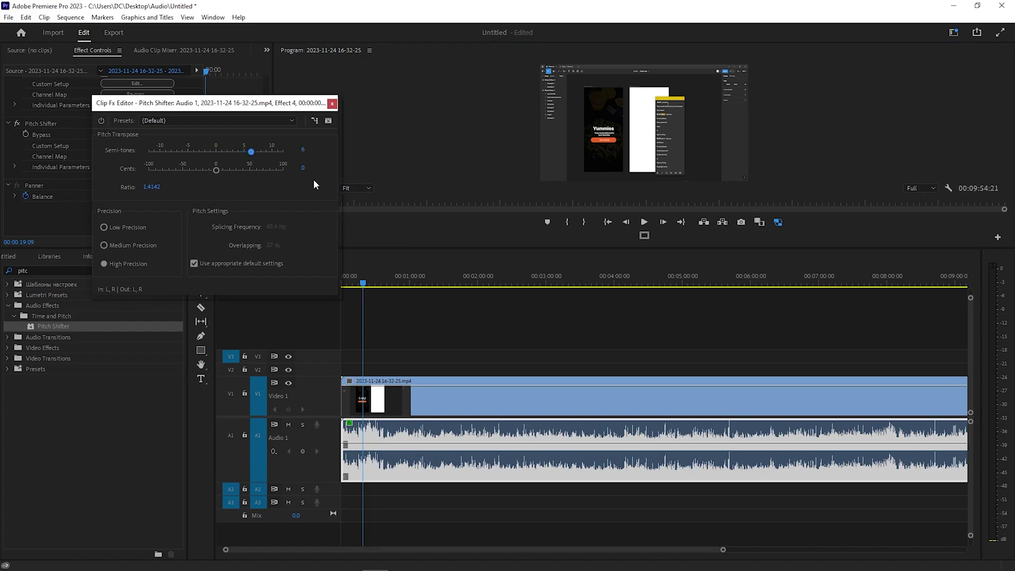
key("space")
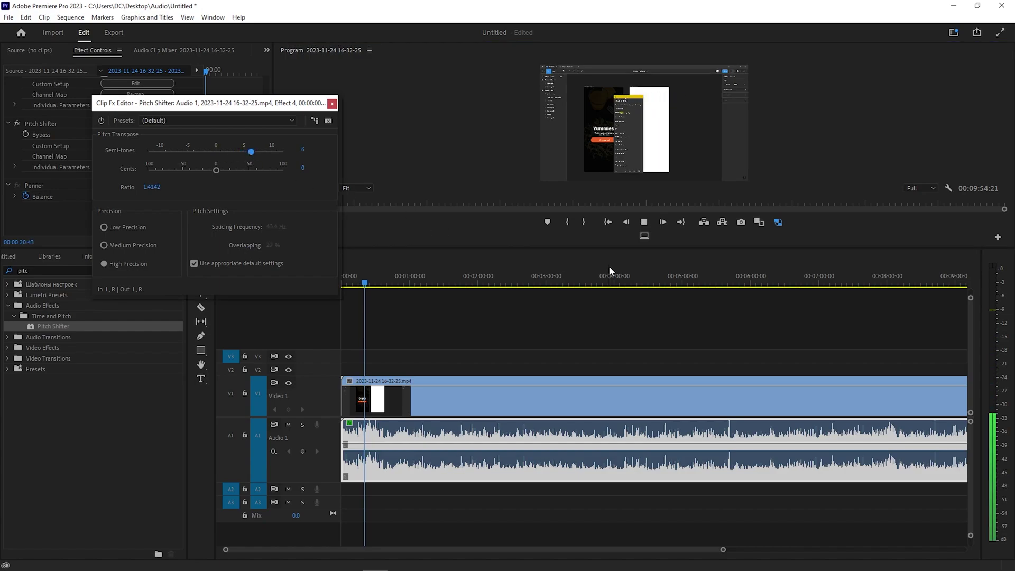
key("space")
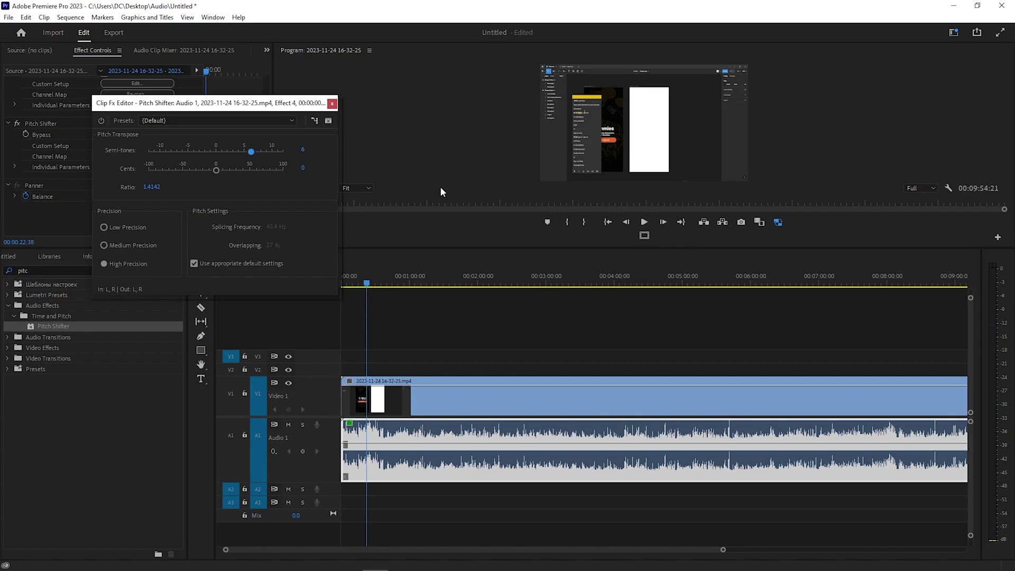
Step: Audition shifts of 10 and 12 semitones, then return Semi-tones to 0 (ratio 1.0000)
key("space")
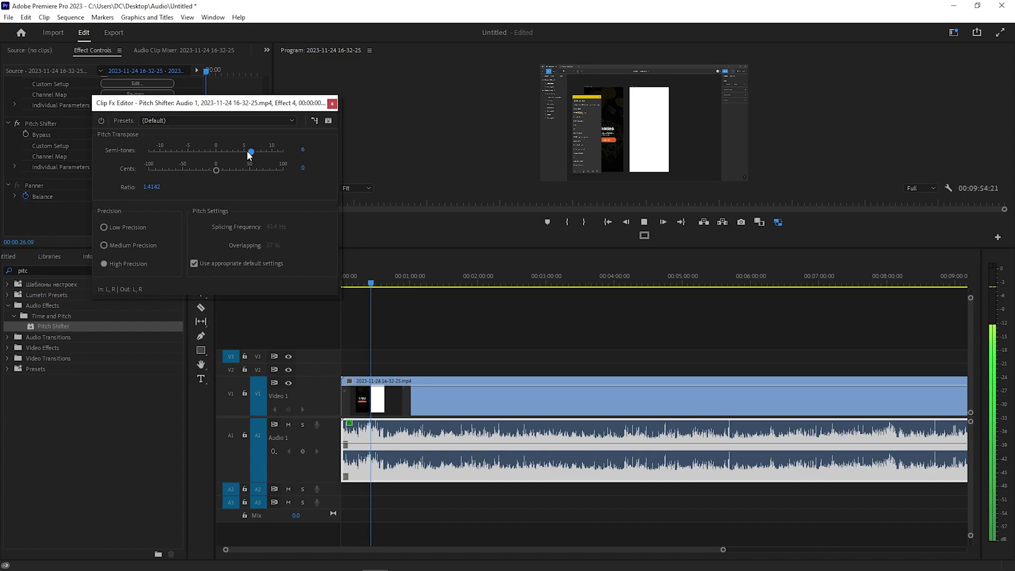
left_click_drag(248, 151, 275, 153)
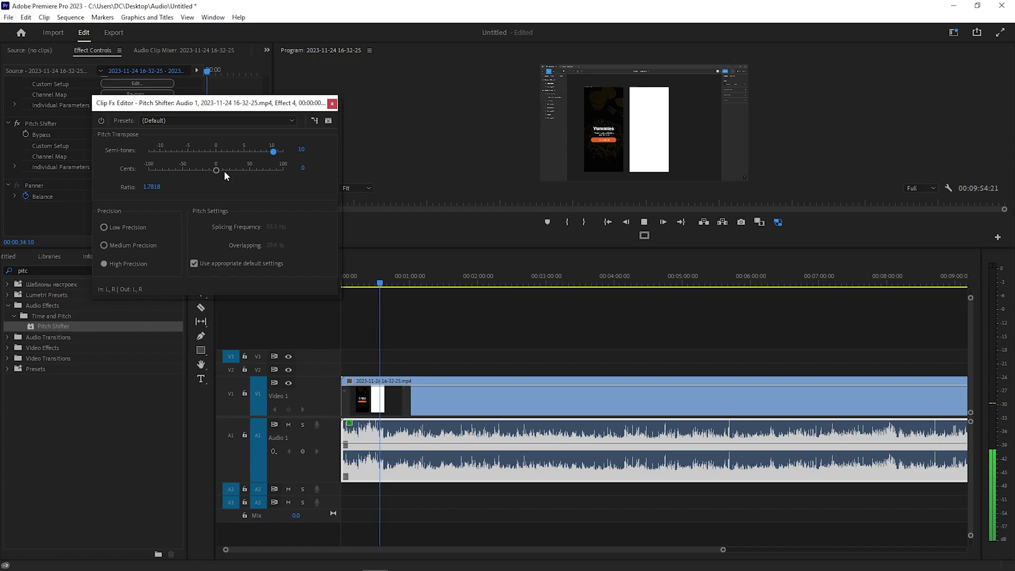
key("space")
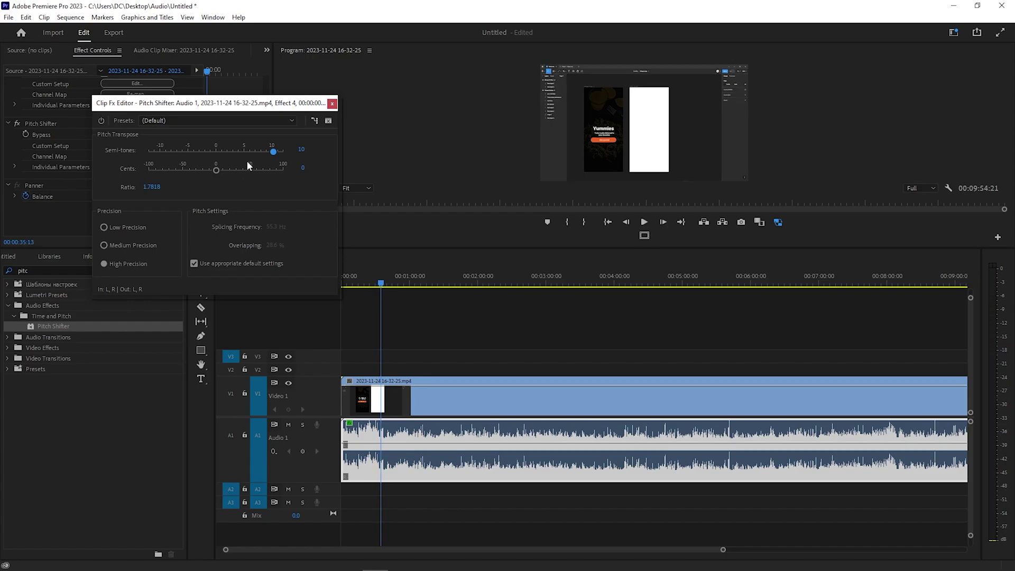
key("space")
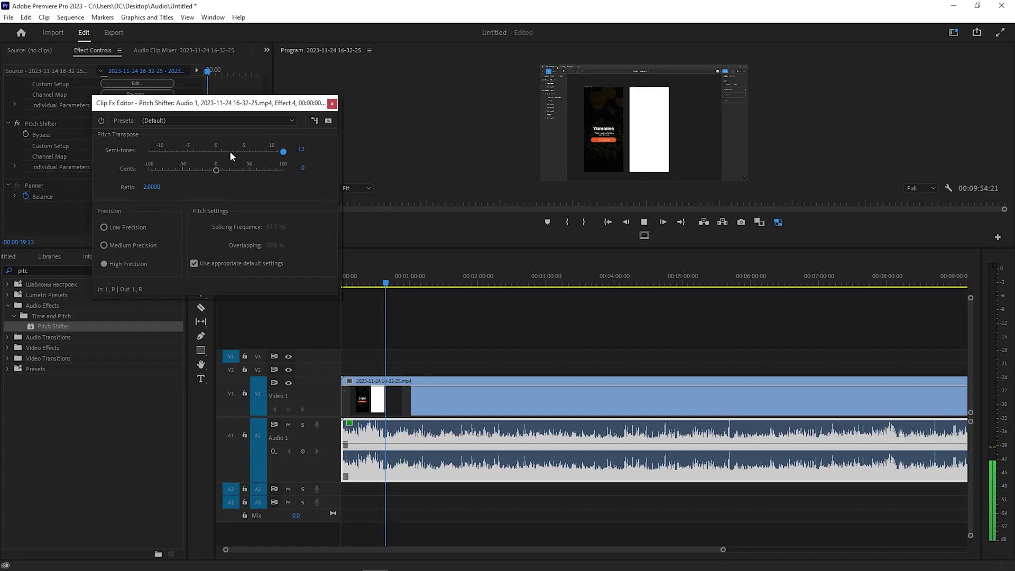
key("space")
left_click_drag(227, 150, 217, 154)
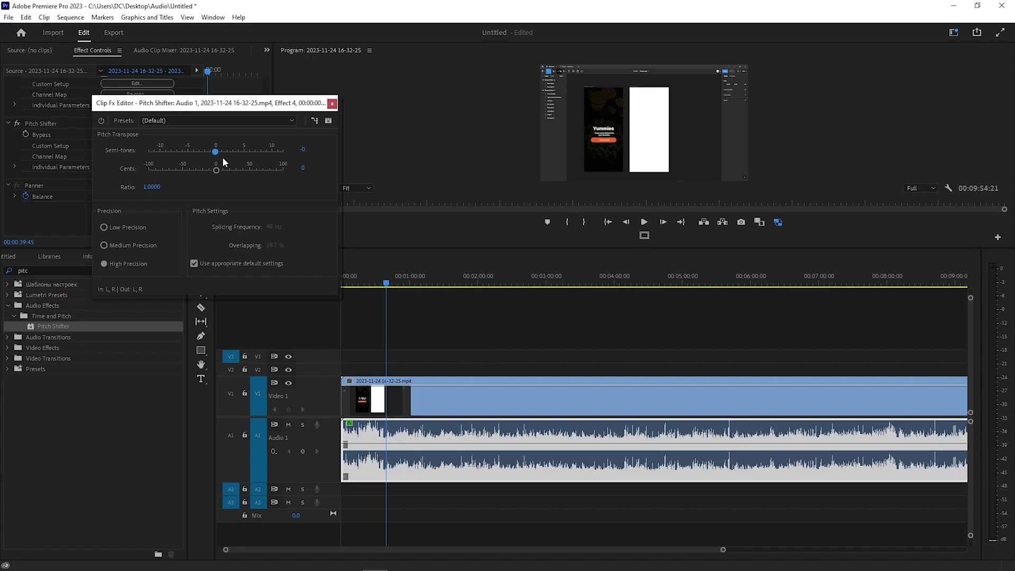